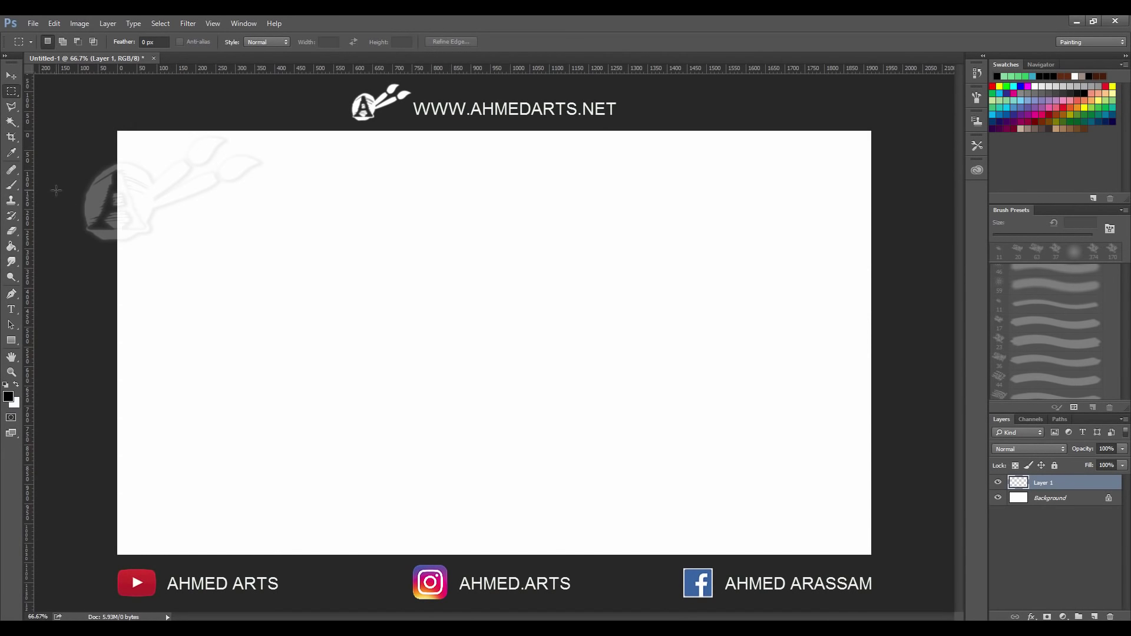
Select the Brush tool to start sketching on the blank Layer 1.
click(11, 185)
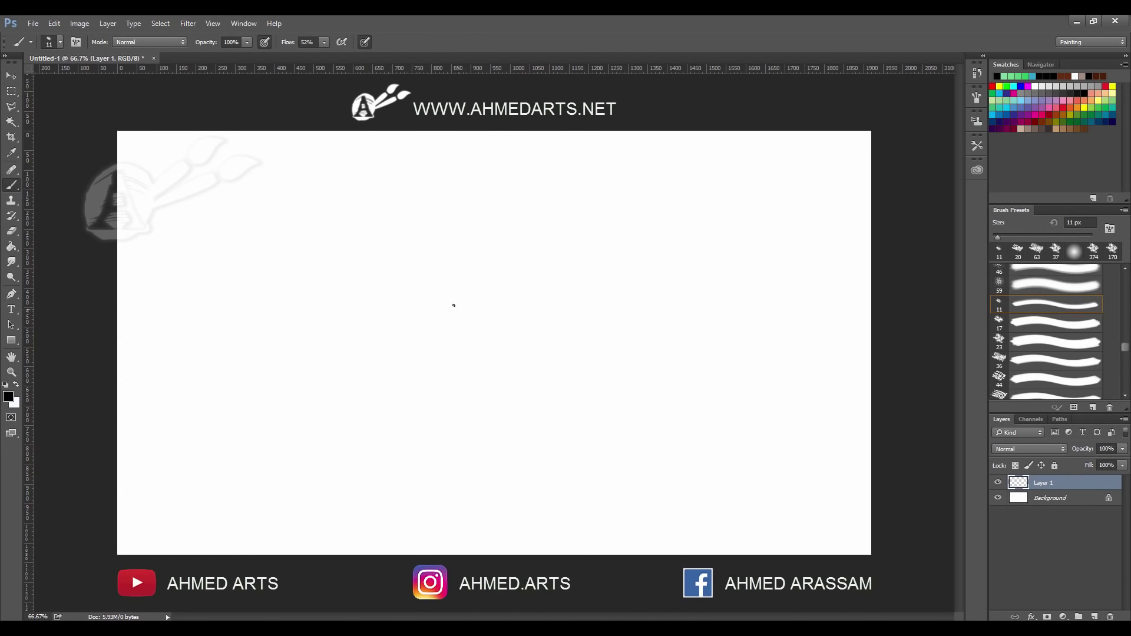
Sketch the jaw outline on both sides of the face, undoing a too-dark stroke.
mouse_move(388, 276)
mouse_down()
mouse_move(399, 336)
mouse_move(383, 271)
mouse_move(406, 340)
mouse_move(472, 406)
mouse_move(564, 294)
mouse_up()
key(ctrl+z)
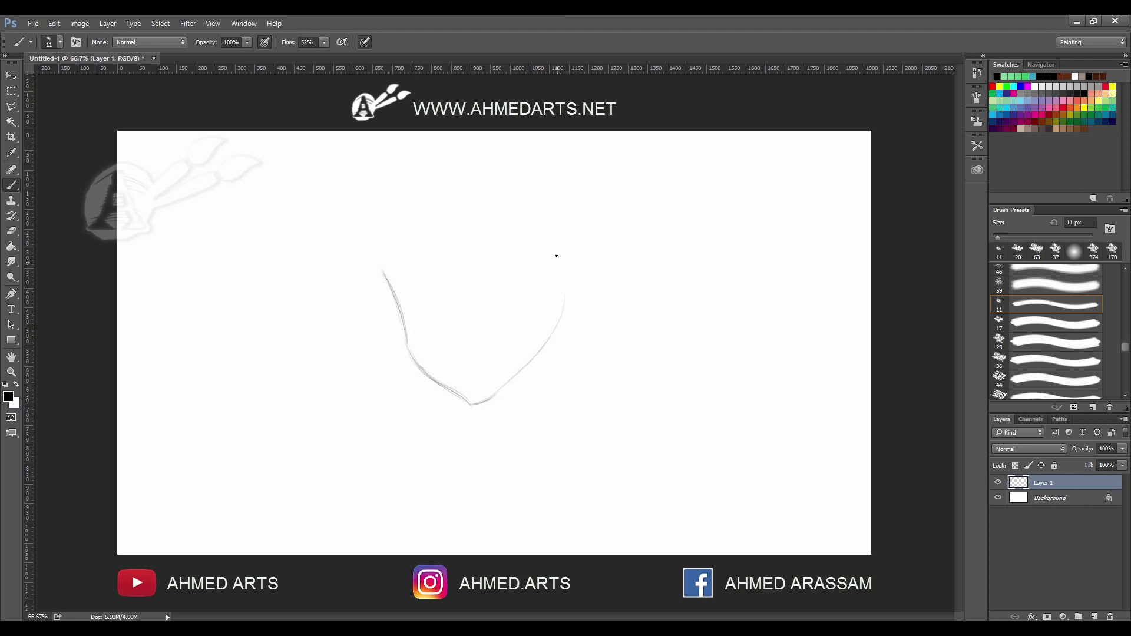
drag(545, 253, 551, 337)
drag(491, 205, 547, 258)
Sketch the fringe strands over the forehead and the hair lines on the left.
mouse_move(462, 208)
mouse_down()
mouse_move(475, 264)
mouse_move(490, 252)
mouse_up()
drag(409, 214, 457, 267)
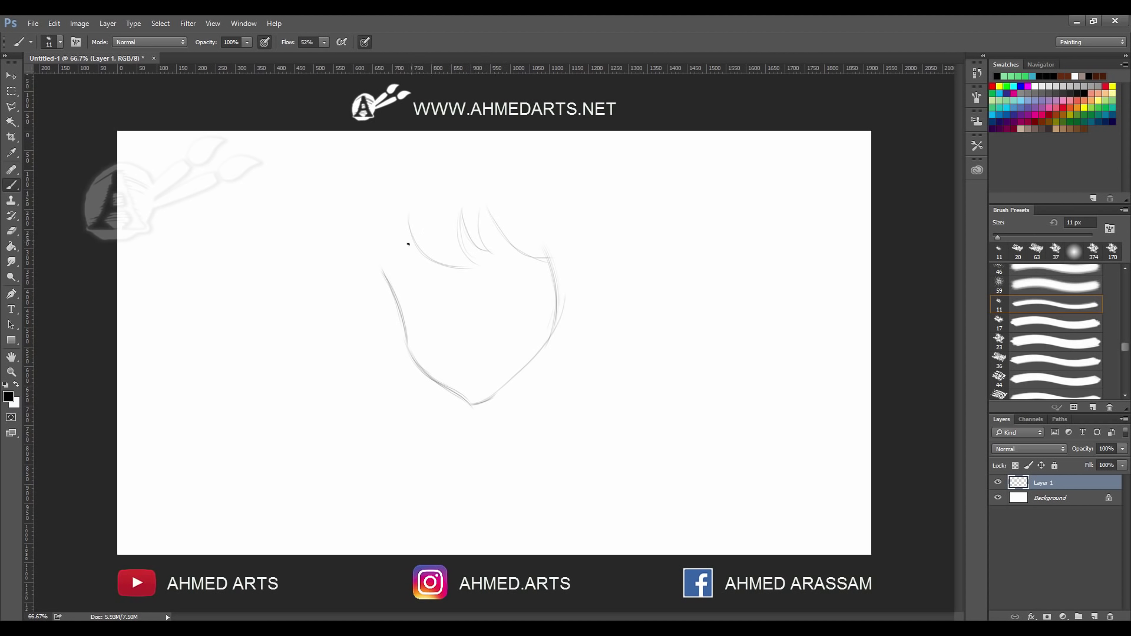
mouse_move(404, 216)
mouse_down()
mouse_move(416, 267)
mouse_move(406, 260)
mouse_up()
mouse_move(356, 233)
mouse_down()
mouse_move(392, 271)
mouse_move(357, 263)
mouse_move(399, 275)
mouse_up()
mouse_move(351, 227)
mouse_down()
mouse_move(369, 271)
mouse_move(403, 278)
mouse_up()
Sketch the hair arc and crown on top of the head and curves on the right.
drag(408, 153, 367, 186)
drag(408, 153, 339, 210)
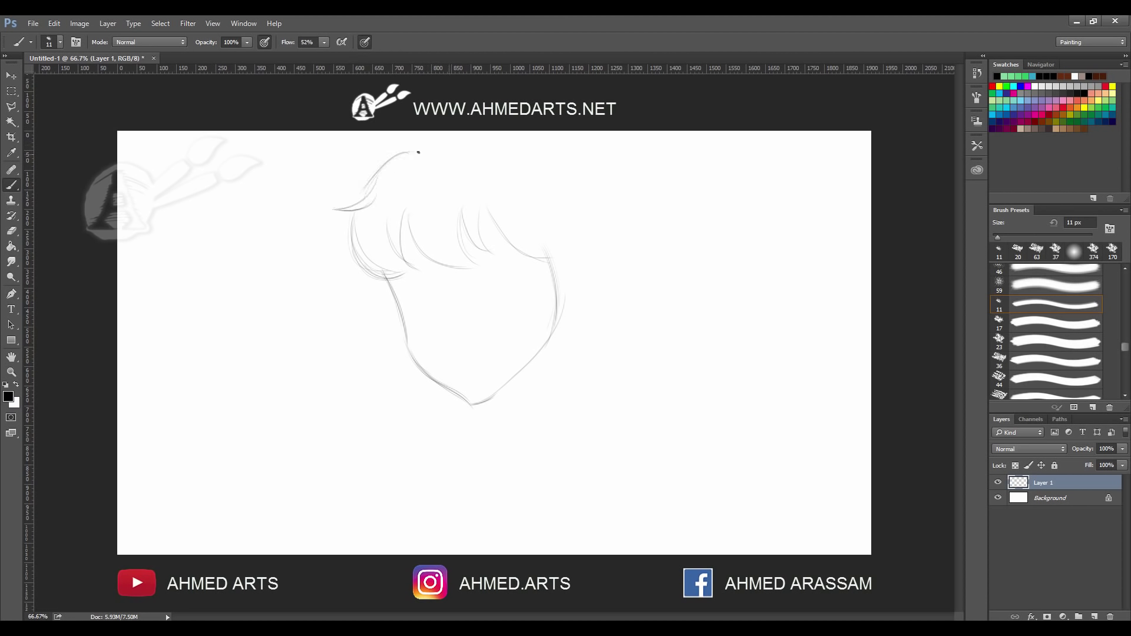
drag(418, 153, 501, 141)
mouse_move(441, 171)
mouse_down()
mouse_move(470, 189)
mouse_move(401, 191)
mouse_move(473, 190)
mouse_move(505, 173)
mouse_move(498, 149)
mouse_move(528, 139)
mouse_move(587, 209)
mouse_move(546, 275)
mouse_up()
drag(571, 229, 543, 282)
mouse_move(554, 253)
mouse_down()
mouse_move(541, 279)
mouse_move(592, 277)
mouse_move(571, 296)
mouse_move(581, 337)
mouse_up()
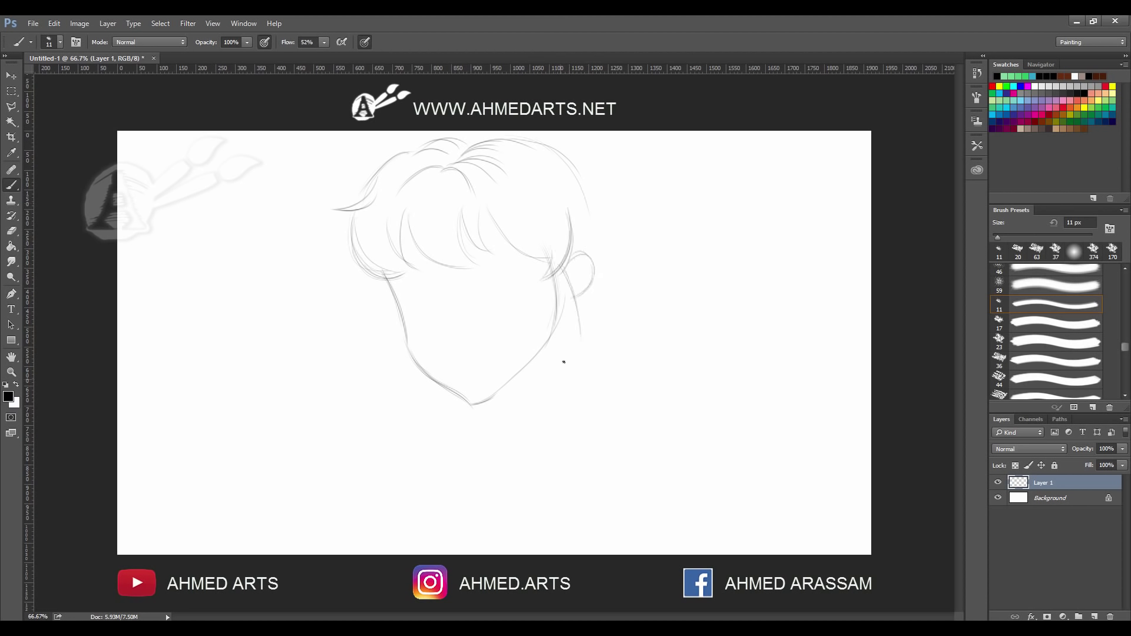
Draw the ear and the long hair strands falling below it.
mouse_move(555, 283)
mouse_down()
mouse_move(522, 443)
mouse_move(582, 421)
mouse_up()
drag(581, 321, 585, 428)
drag(554, 291, 520, 453)
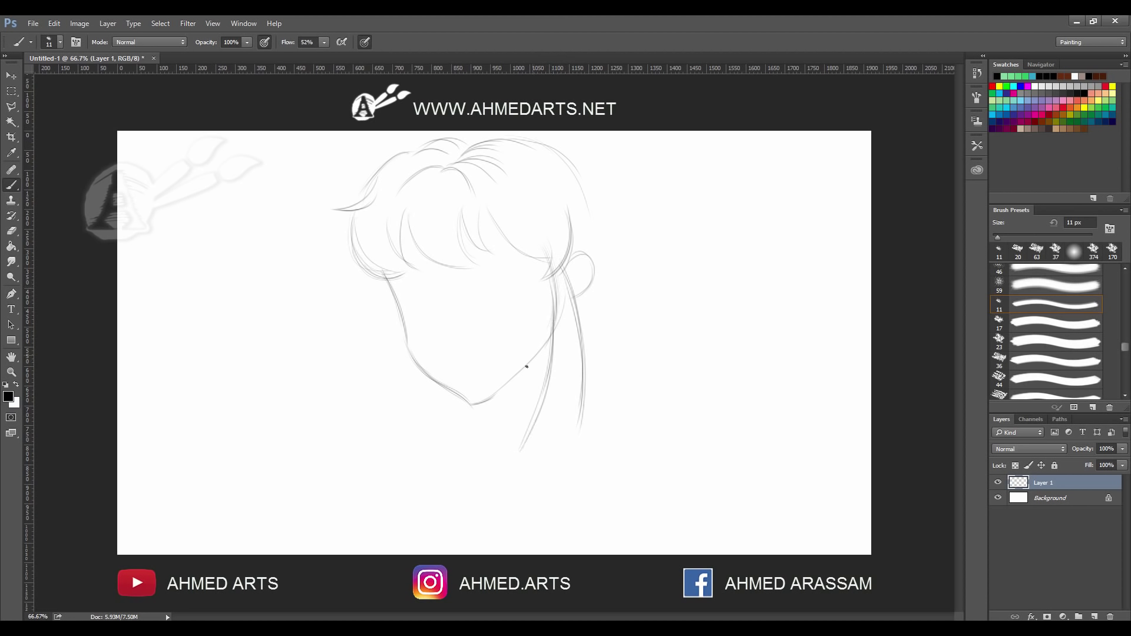
drag(546, 353, 495, 474)
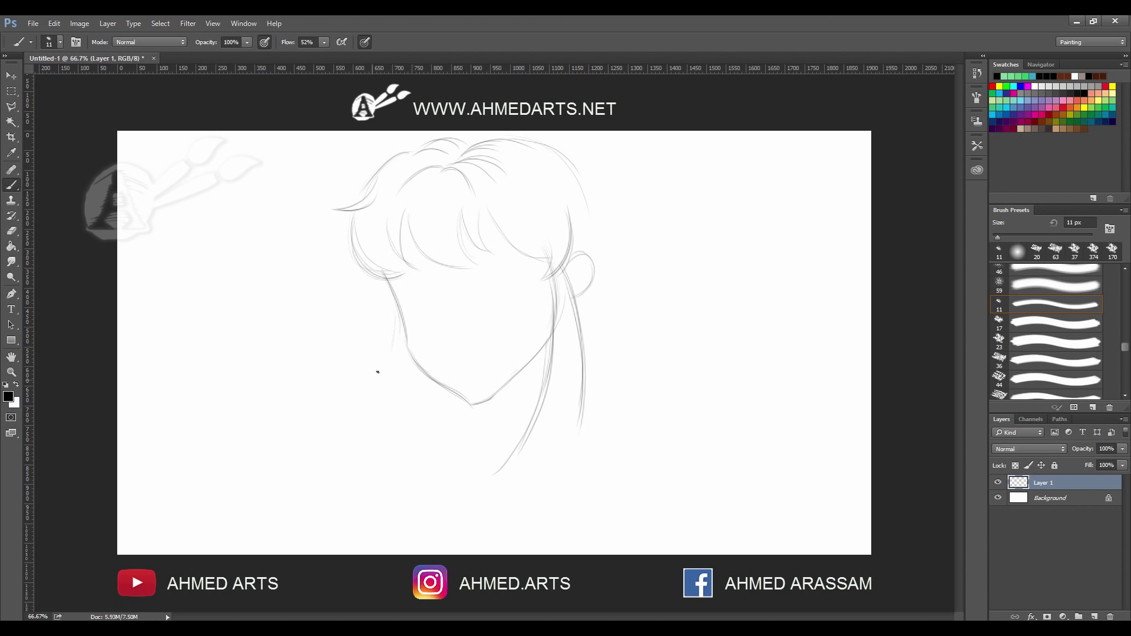
Sketch long hair strands down the left side to the canvas bottom.
drag(398, 330, 366, 391)
drag(394, 334, 353, 421)
drag(412, 371, 401, 516)
mouse_move(384, 384)
mouse_down()
mouse_move(361, 426)
mouse_move(354, 530)
mouse_up()
mouse_move(407, 348)
mouse_down()
mouse_move(396, 381)
mouse_move(413, 530)
mouse_up()
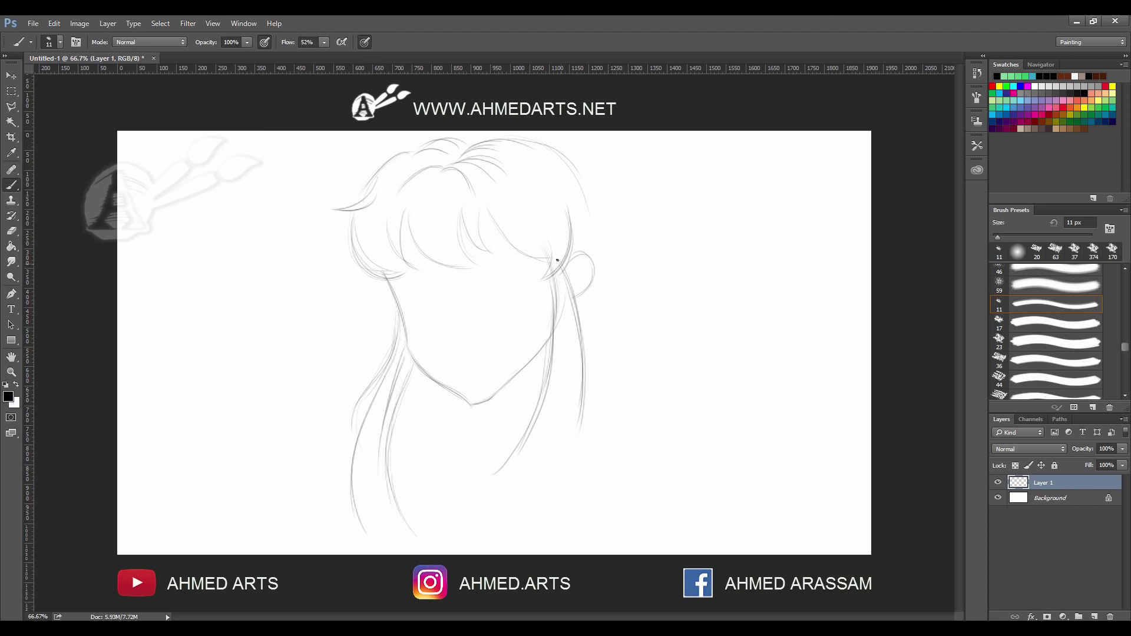
Add strands at the right edge of the bangs and shape the outer right hair and ear.
drag(549, 241, 533, 290)
drag(501, 220, 526, 258)
drag(551, 156, 596, 250)
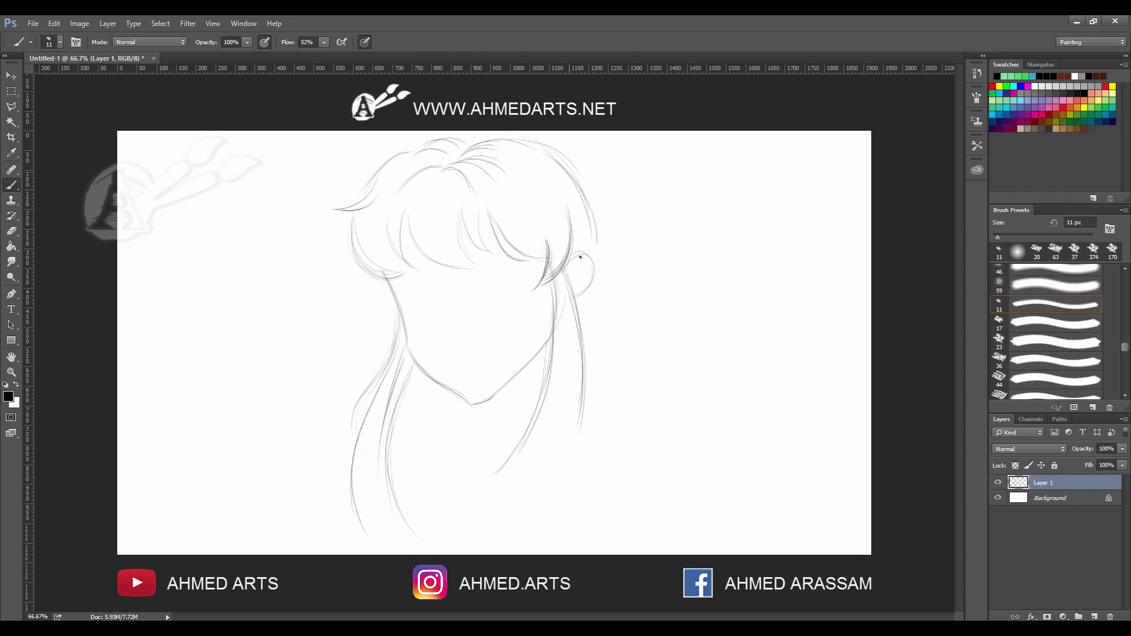
drag(583, 201, 591, 334)
mouse_move(585, 261)
mouse_down()
mouse_move(575, 281)
mouse_move(576, 264)
mouse_move(564, 277)
mouse_move(571, 360)
mouse_up()
Draw strands below the ear and the looping braid down the right.
drag(558, 288, 571, 390)
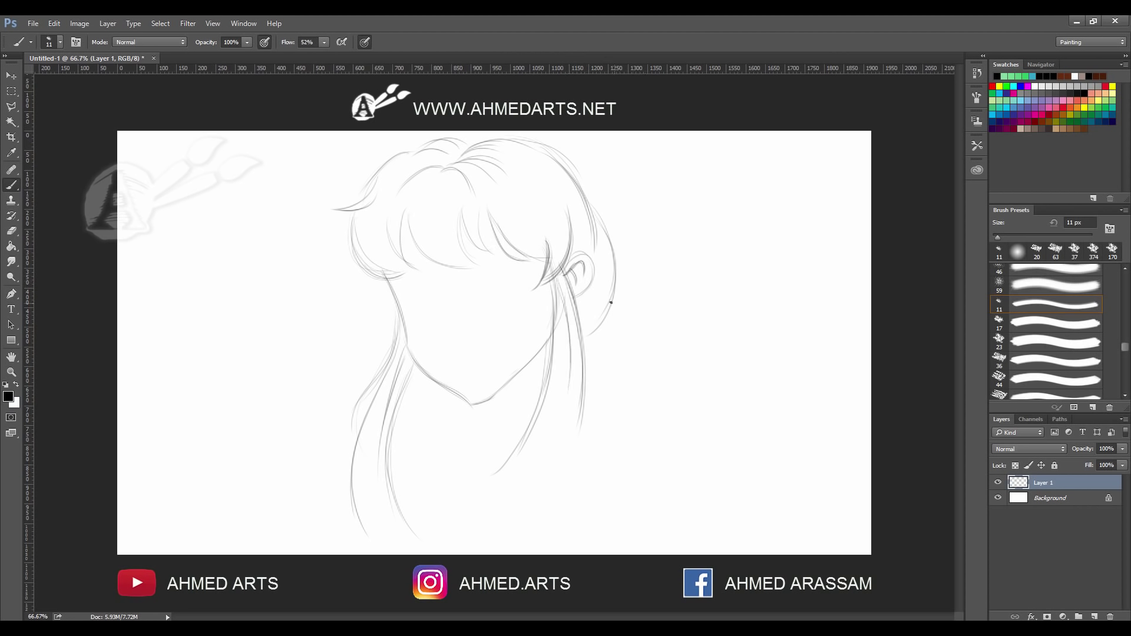
mouse_move(611, 302)
mouse_down()
mouse_move(592, 359)
mouse_move(628, 368)
mouse_move(602, 380)
mouse_up()
mouse_move(613, 366)
mouse_down()
mouse_move(584, 402)
mouse_move(611, 388)
mouse_move(616, 422)
mouse_up()
mouse_move(634, 373)
mouse_down()
mouse_move(637, 446)
mouse_move(660, 429)
mouse_move(663, 451)
mouse_move(618, 472)
mouse_move(643, 480)
mouse_move(655, 460)
mouse_move(673, 471)
mouse_move(657, 466)
mouse_move(668, 511)
mouse_move(636, 514)
mouse_move(675, 485)
mouse_move(673, 536)
mouse_up()
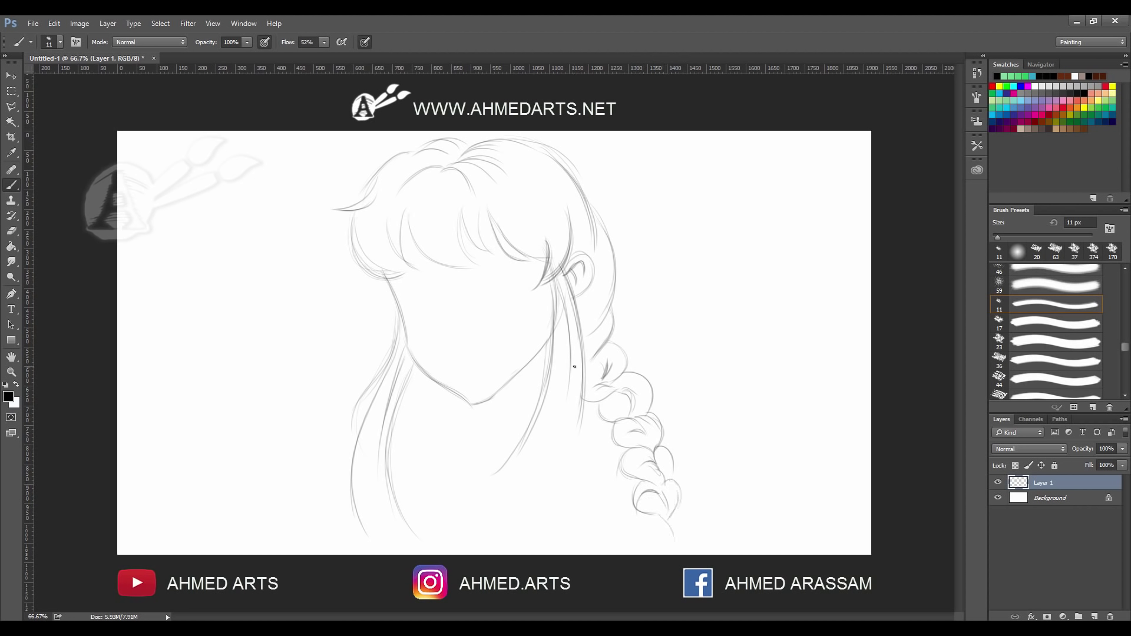
Sketch strands beside the neck and the collar below the chin.
mouse_move(575, 377)
mouse_down()
mouse_move(560, 443)
mouse_move(533, 473)
mouse_up()
drag(488, 402, 479, 433)
mouse_move(548, 351)
mouse_down()
mouse_move(524, 407)
mouse_move(496, 433)
mouse_move(443, 469)
mouse_move(448, 439)
mouse_move(395, 483)
mouse_up()
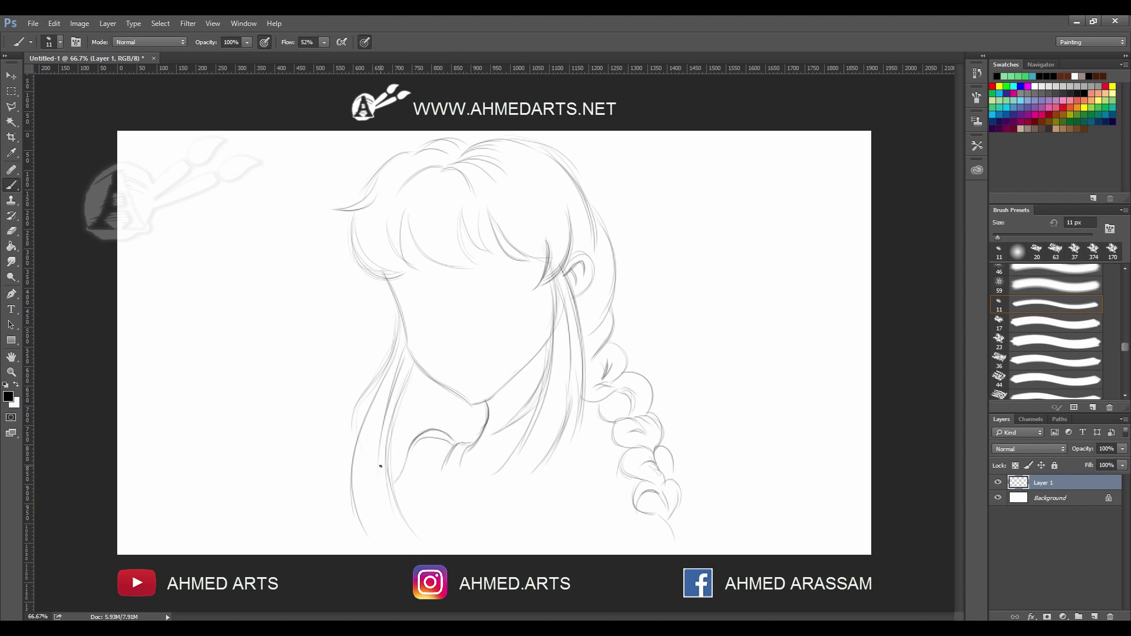
drag(455, 449, 416, 510)
drag(463, 447, 460, 498)
Redraw the long hair strand by the neck, undoing misplaced strokes.
drag(542, 441, 561, 339)
key(ctrl+z)
mouse_move(567, 386)
mouse_down()
mouse_move(545, 443)
mouse_move(559, 423)
mouse_move(604, 441)
mouse_move(577, 430)
mouse_move(567, 458)
mouse_up()
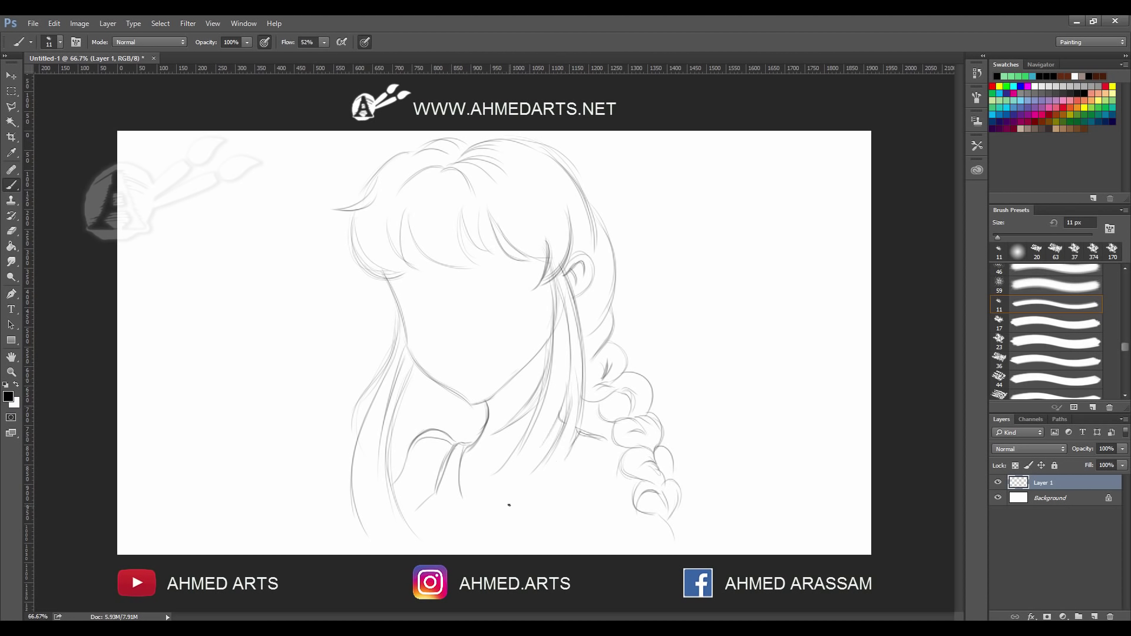
drag(510, 496, 508, 511)
key(ctrl+z)
Draw the curved collar line, the braid tip and the ear's back contour.
mouse_move(526, 489)
mouse_down()
mouse_move(508, 513)
mouse_move(485, 517)
mouse_move(506, 526)
mouse_up()
mouse_move(608, 449)
mouse_down()
mouse_move(585, 471)
mouse_move(563, 539)
mouse_up()
drag(677, 472, 603, 454)
mouse_move(655, 516)
mouse_down()
mouse_move(664, 551)
mouse_move(666, 519)
mouse_move(683, 548)
mouse_up()
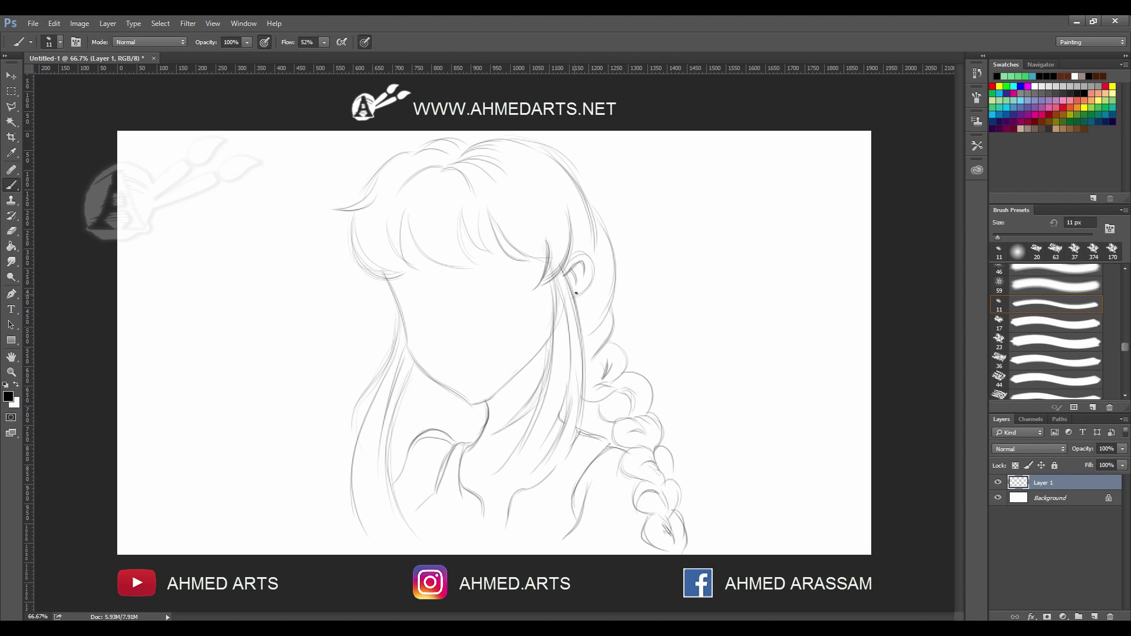
mouse_move(590, 285)
mouse_down()
mouse_move(578, 302)
mouse_move(563, 295)
mouse_up()
Erase stray strands below the ear and add strands at the parting and left hair.
key(e)
key(b)
drag(445, 173, 451, 219)
mouse_move(347, 231)
mouse_down()
mouse_move(328, 267)
mouse_move(368, 277)
mouse_up()
mouse_move(539, 191)
mouse_down()
mouse_move(556, 217)
mouse_move(553, 206)
mouse_up()
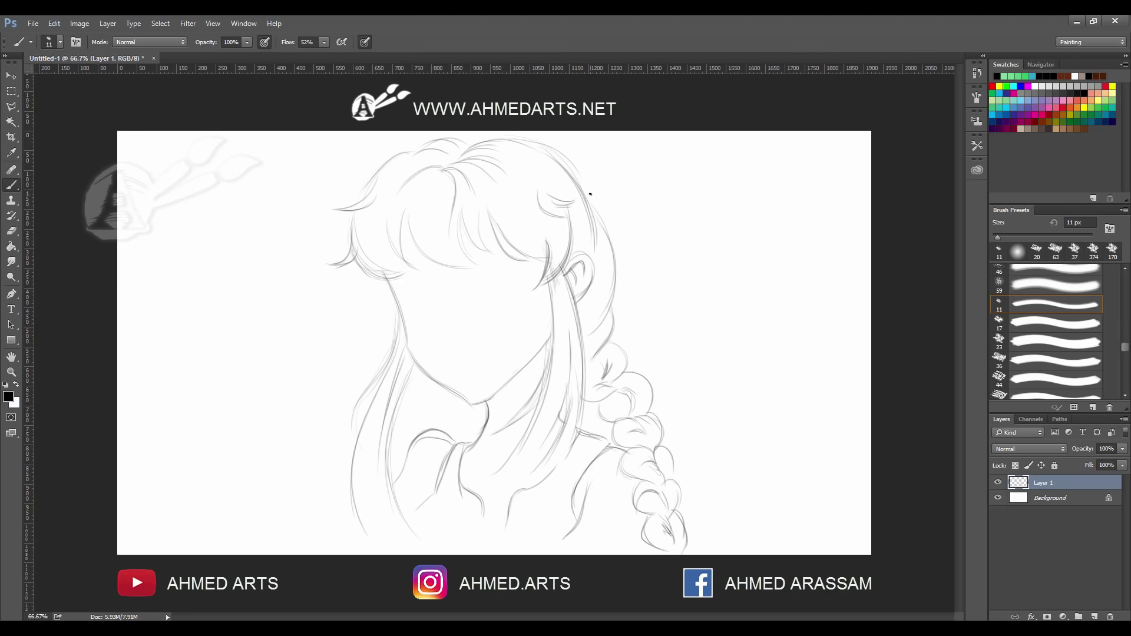
right_click(495, 337)
key(Escape)
Darken the fringe edge and draw the left eyebrow and both closed-eye curves.
drag(477, 268, 515, 263)
drag(428, 281, 401, 290)
drag(526, 260, 485, 263)
mouse_move(436, 293)
mouse_down()
mouse_move(416, 301)
mouse_move(440, 291)
mouse_up()
mouse_move(513, 283)
mouse_down()
mouse_move(488, 285)
mouse_move(523, 290)
mouse_move(492, 286)
mouse_up()
Redraw the left eye as an open oval with lashes and add a lash to the right eye.
key(ctrl+z)
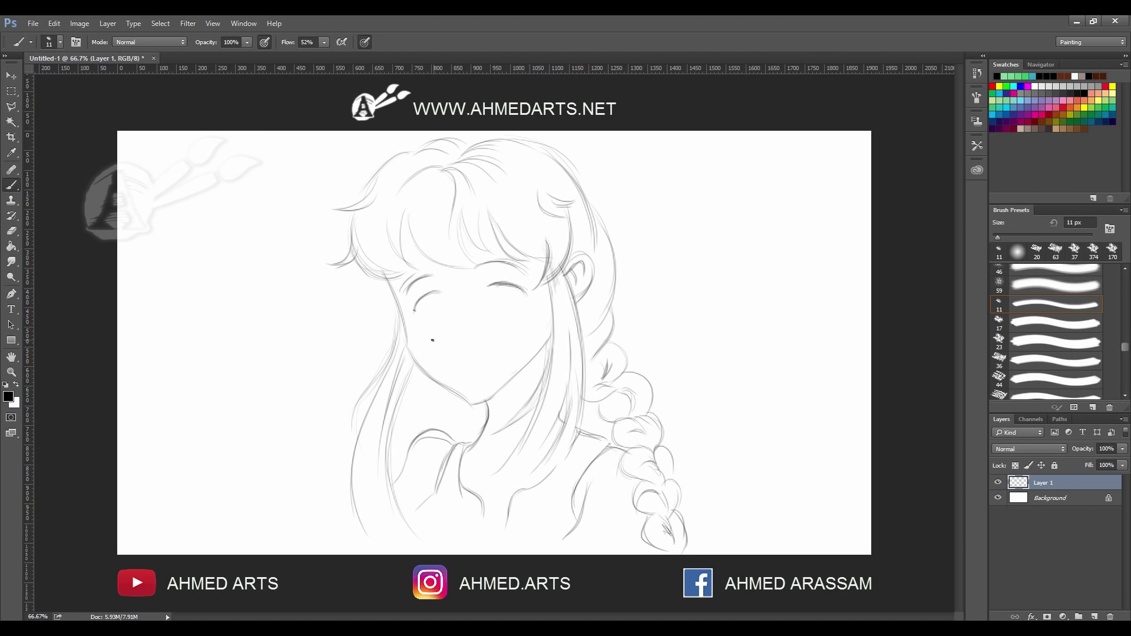
drag(443, 321, 430, 324)
mouse_move(433, 296)
mouse_down()
mouse_move(424, 321)
mouse_move(444, 321)
mouse_move(423, 321)
mouse_move(438, 322)
mouse_move(424, 296)
mouse_move(420, 307)
mouse_move(443, 311)
mouse_move(439, 323)
mouse_move(409, 313)
mouse_move(443, 289)
mouse_move(426, 289)
mouse_move(412, 309)
mouse_move(428, 288)
mouse_move(415, 299)
mouse_up()
mouse_move(416, 293)
mouse_down()
mouse_move(429, 286)
mouse_move(401, 304)
mouse_up()
key(ctrl+z)
key(ctrl+z)
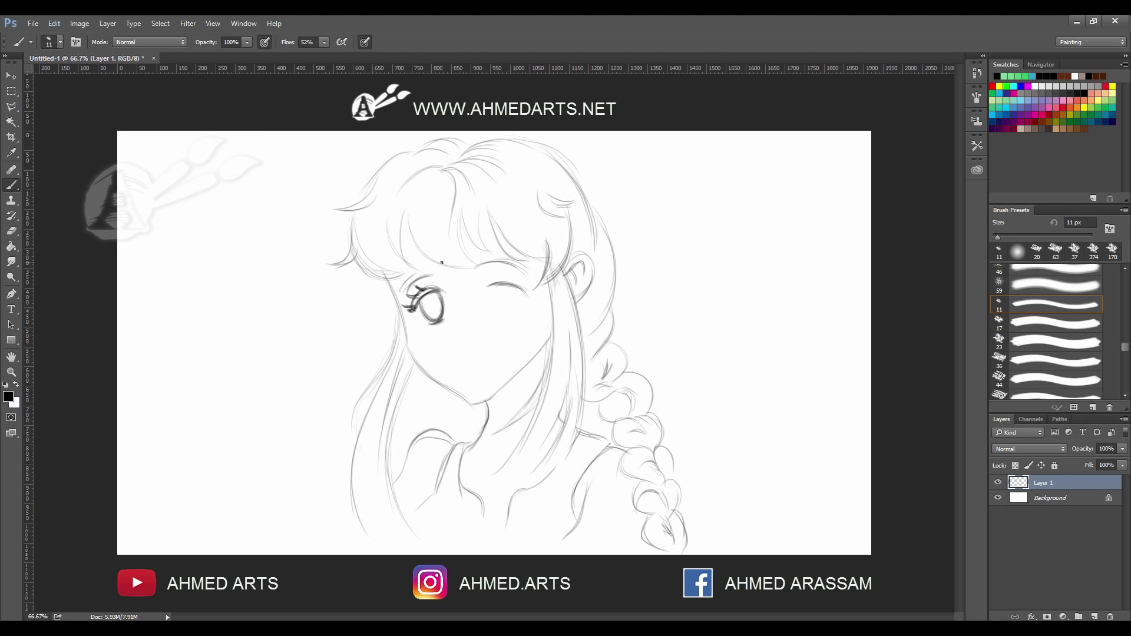
mouse_move(487, 285)
mouse_down()
mouse_move(532, 293)
mouse_move(485, 286)
mouse_move(510, 308)
mouse_move(522, 298)
mouse_move(518, 310)
mouse_move(506, 308)
mouse_move(522, 294)
mouse_move(495, 301)
mouse_move(519, 311)
mouse_move(460, 342)
mouse_move(483, 364)
mouse_up()
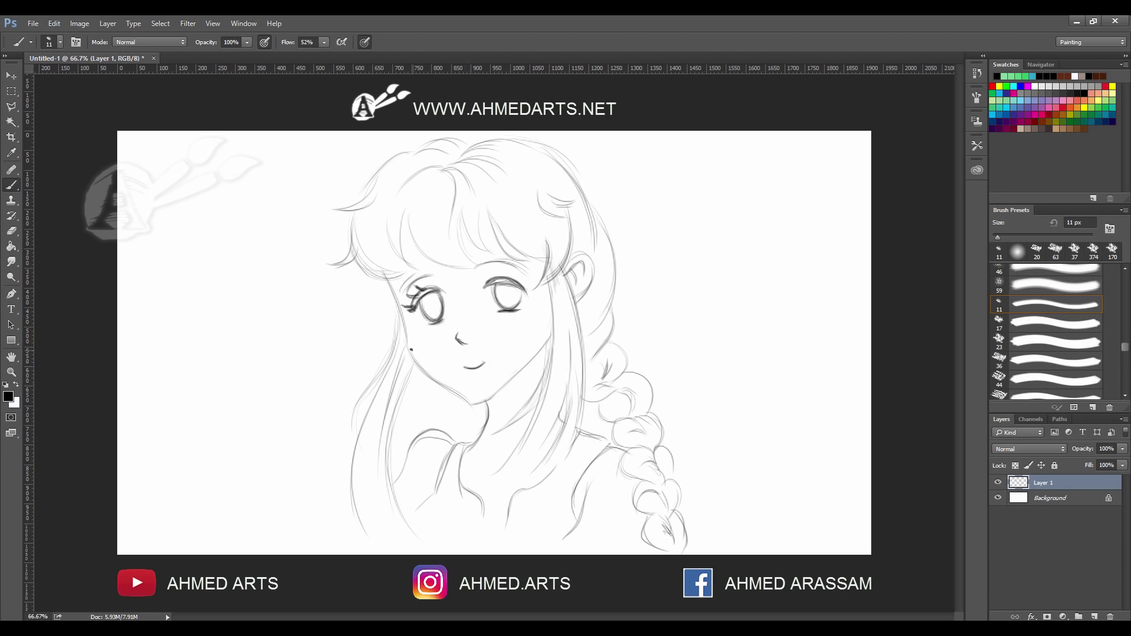
Trace over the jaw and chin, darken the right upper lid, and sketch the left iris.
mouse_move(411, 350)
mouse_down()
mouse_move(471, 404)
mouse_move(537, 357)
mouse_move(517, 377)
mouse_up()
mouse_move(495, 285)
mouse_down()
mouse_move(517, 283)
mouse_move(522, 294)
mouse_move(530, 278)
mouse_move(508, 275)
mouse_move(534, 295)
mouse_move(501, 274)
mouse_move(485, 282)
mouse_move(520, 293)
mouse_move(504, 300)
mouse_up()
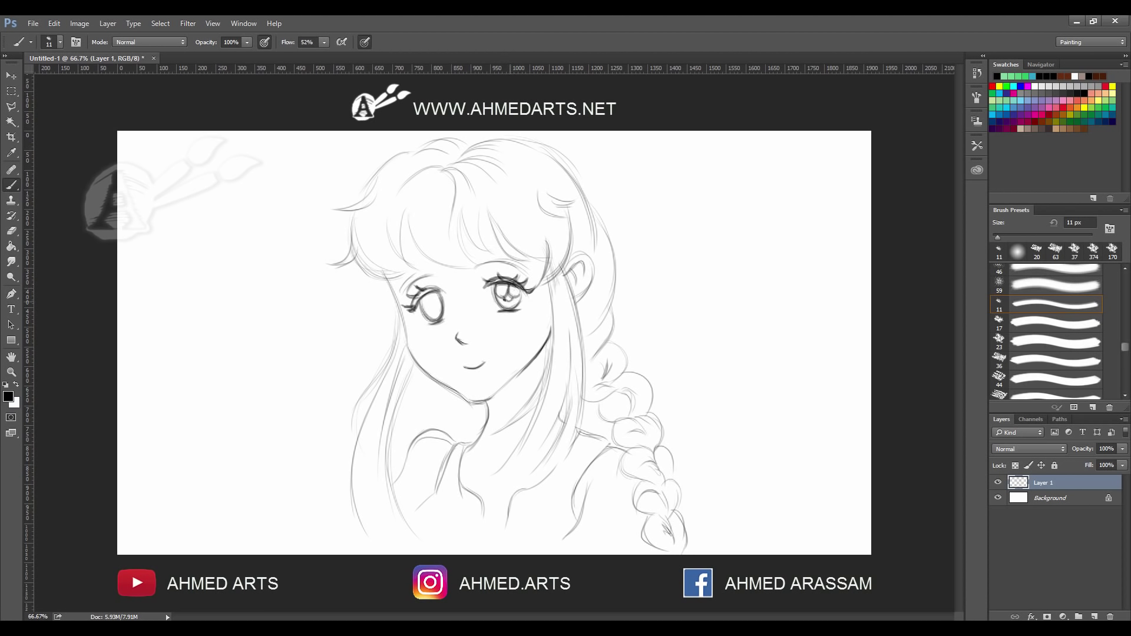
mouse_move(431, 310)
mouse_down()
mouse_move(426, 296)
mouse_move(437, 306)
mouse_up()
Paint the irises blue from Swatches with purple at their tops.
click(1011, 114)
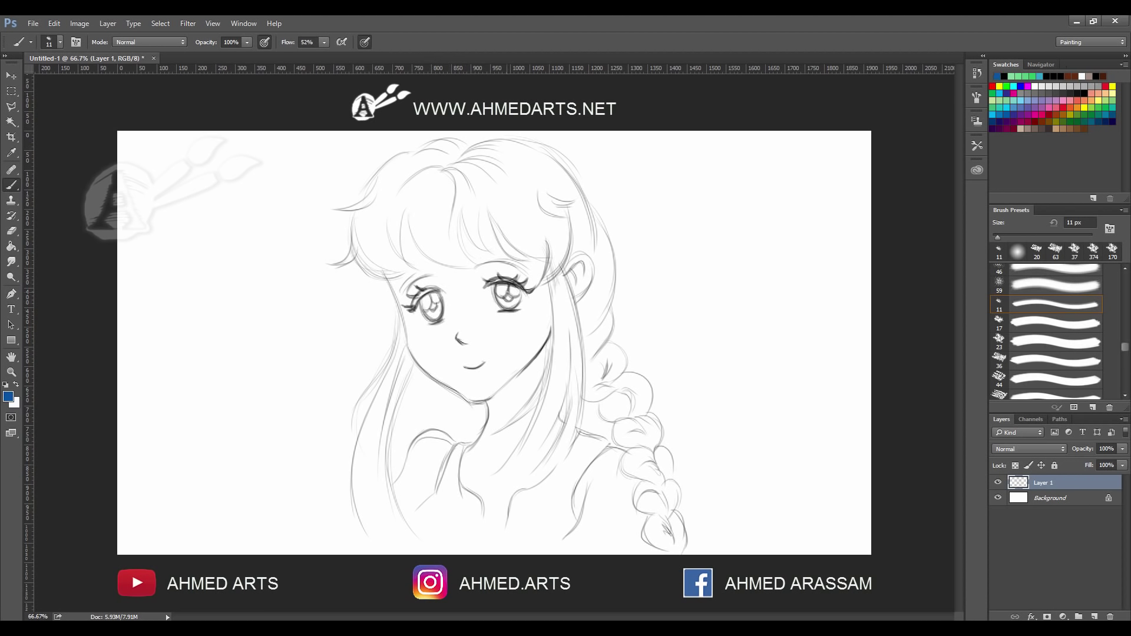
mouse_move(503, 301)
mouse_down()
mouse_move(519, 299)
mouse_move(427, 314)
mouse_up()
click(1017, 121)
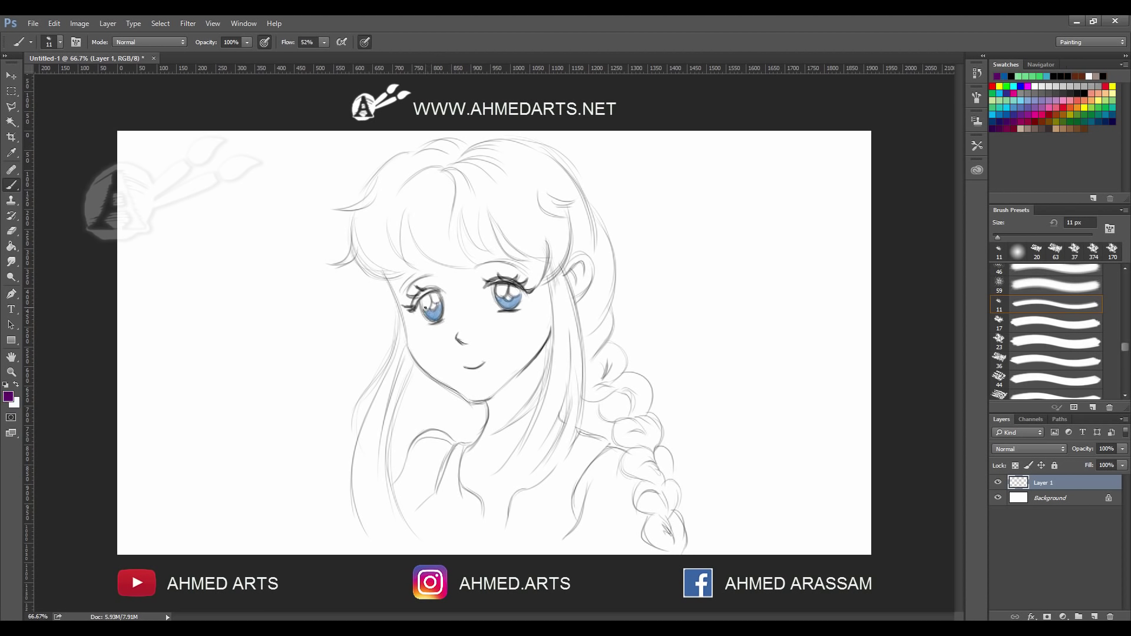
drag(424, 302, 426, 301)
drag(504, 289, 507, 296)
Paint the left eye's pupil and lower iris in black.
key(d)
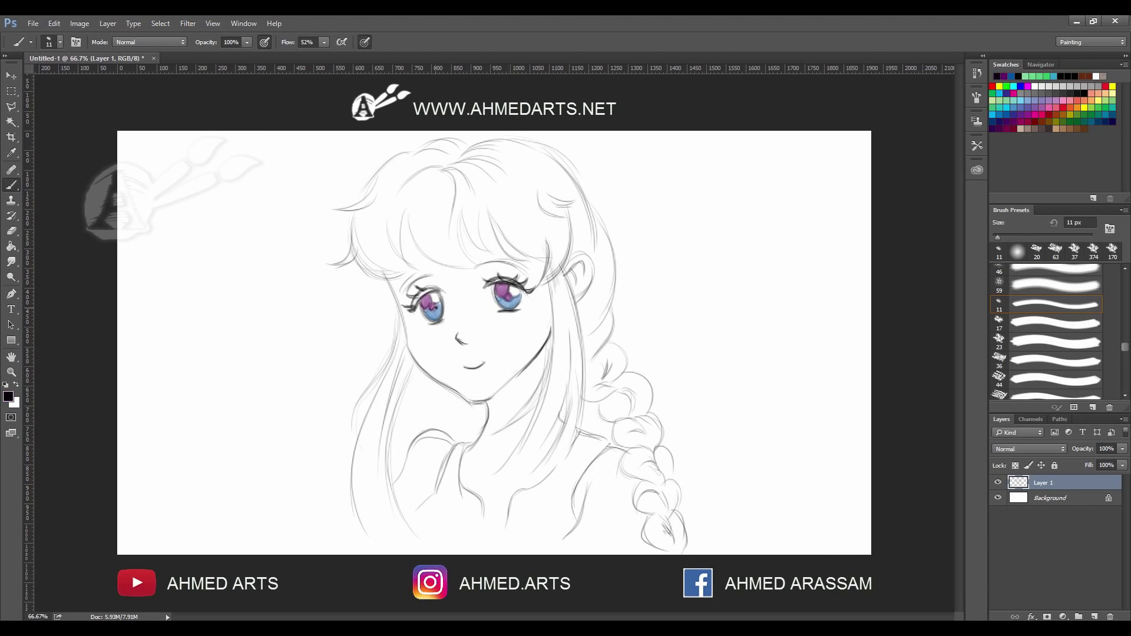
drag(425, 308, 421, 307)
drag(422, 298, 421, 307)
mouse_move(421, 307)
mouse_down()
mouse_move(419, 296)
mouse_move(413, 309)
mouse_up()
key(ctrl+z)
key(ctrl+z)
key(ctrl+z)
key(ctrl+z)
key(ctrl+z)
drag(430, 318, 432, 322)
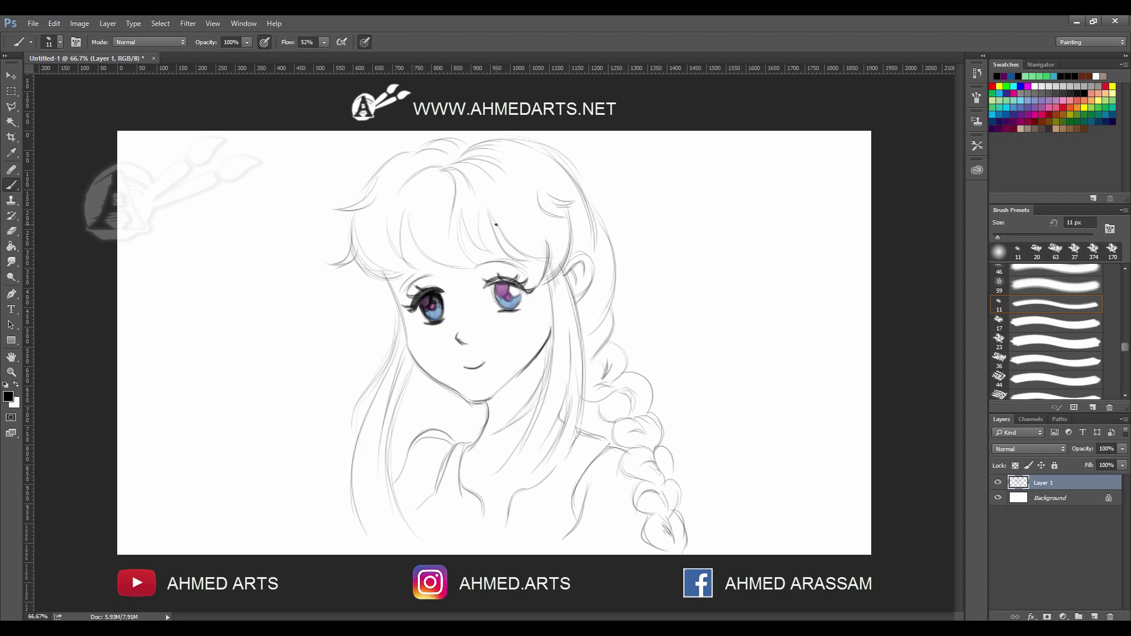
Darken the right eye's lashes and corner, then add white highlights to the left eye.
drag(493, 281, 494, 280)
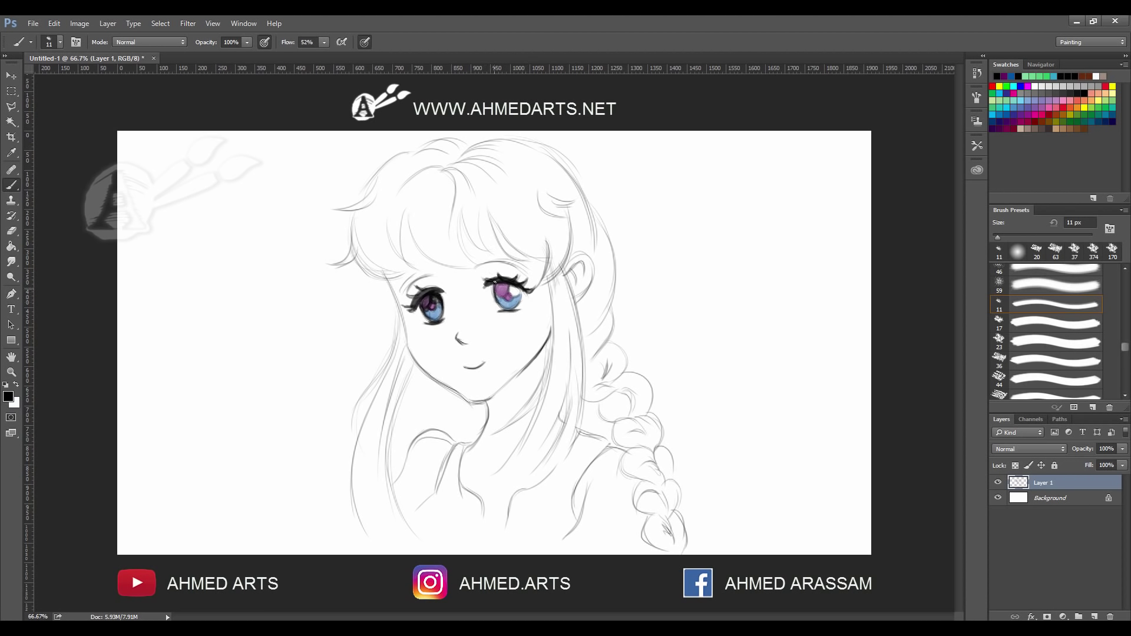
mouse_move(521, 289)
mouse_down()
mouse_move(523, 309)
mouse_move(498, 294)
mouse_move(511, 289)
mouse_up()
key(x)
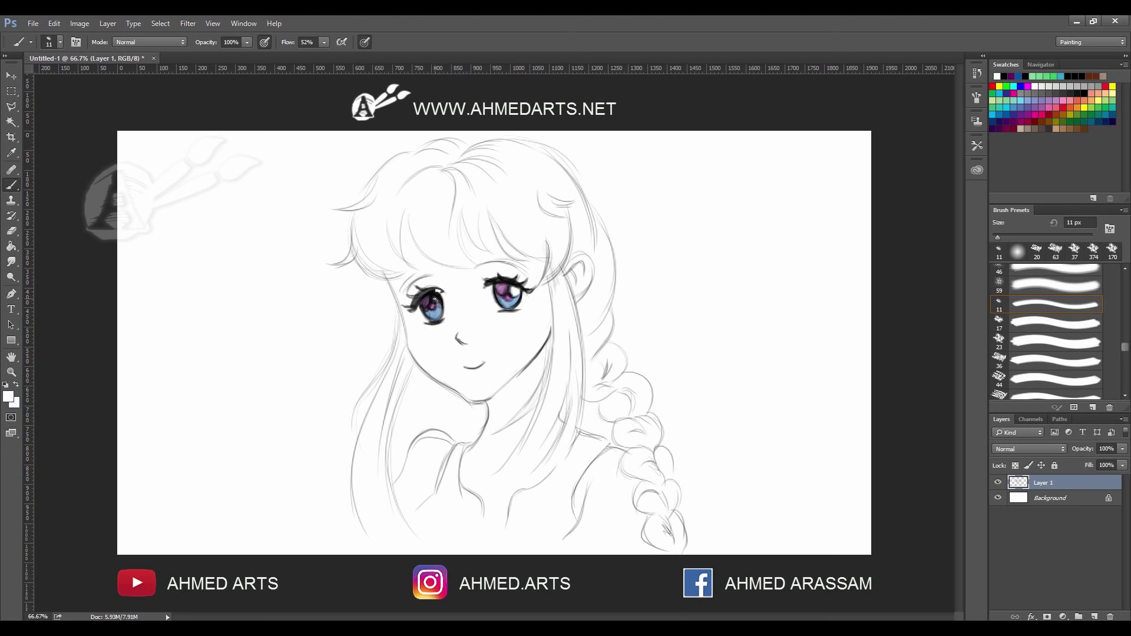
drag(434, 300, 435, 301)
key(ctrl+z)
Shade both upper eyelids with a dark blue-violet swatch.
click(1004, 76)
click(1050, 113)
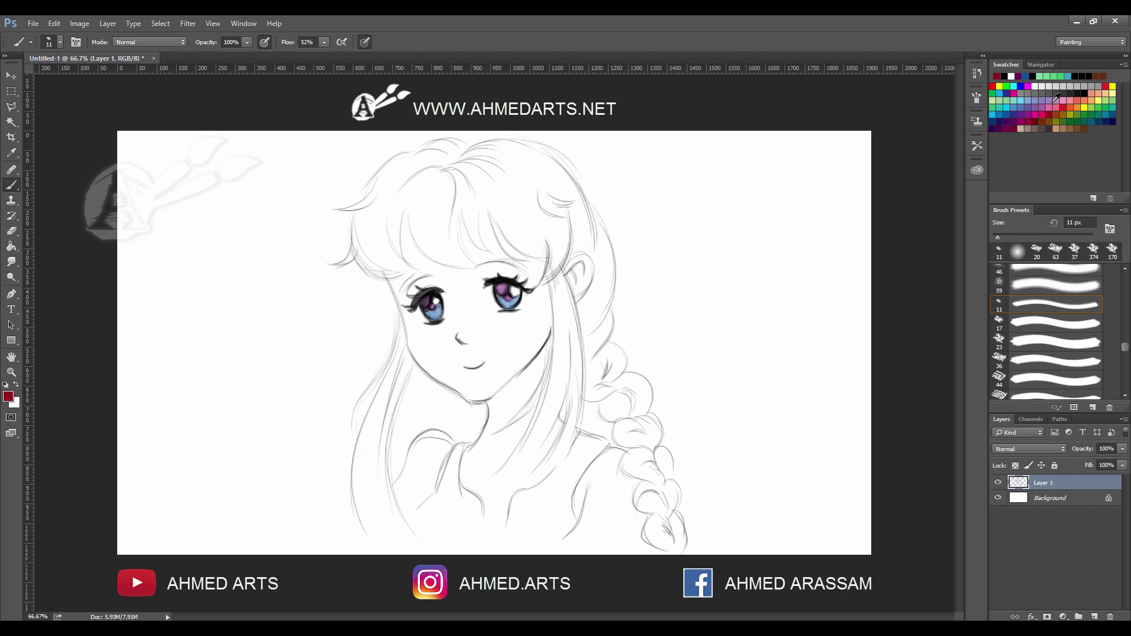
click(1016, 115)
drag(436, 287, 417, 293)
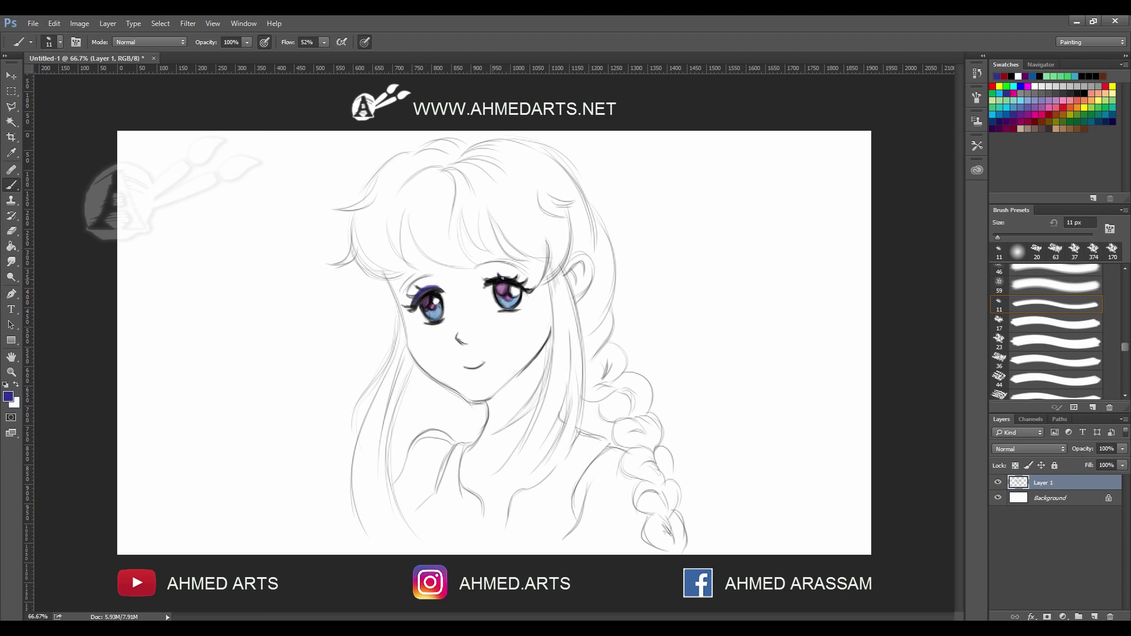
drag(515, 281, 500, 278)
Add dark purple to the right iris, a white dot highlight, and darken the left iris top in black.
click(1028, 113)
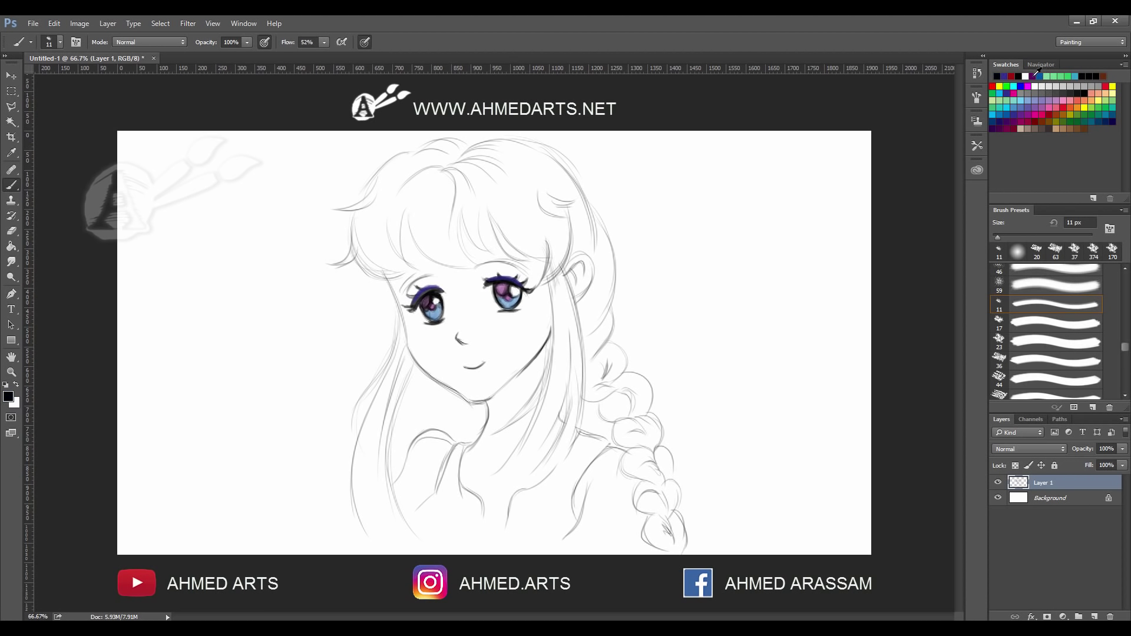
click(1019, 122)
drag(499, 287, 499, 287)
click(1033, 76)
click(436, 299)
click(1007, 76)
drag(430, 291, 515, 281)
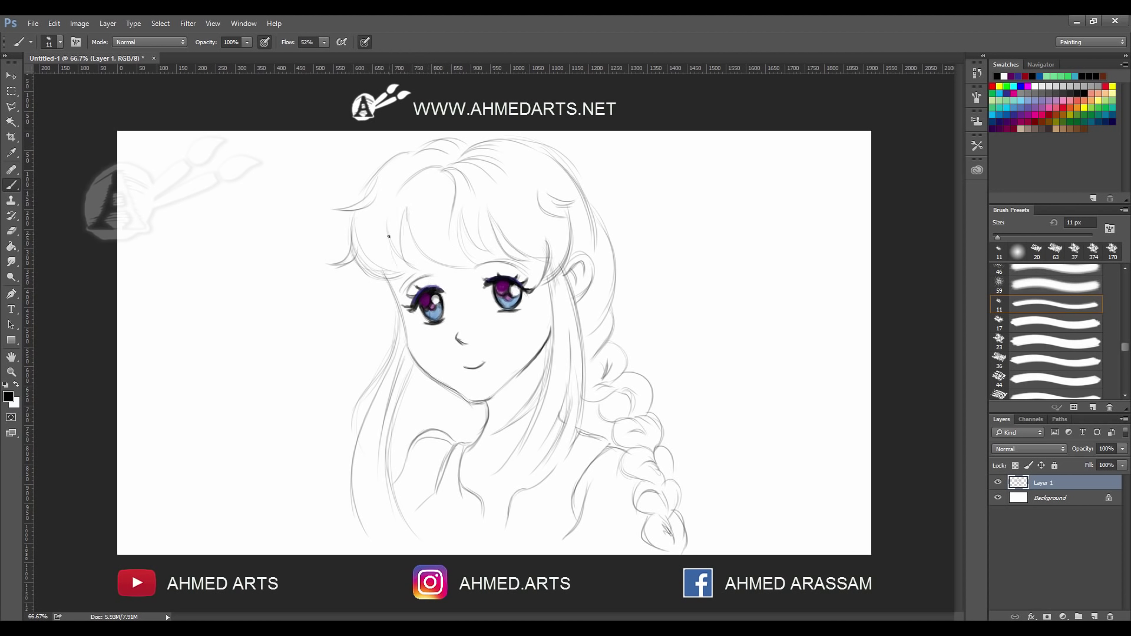
Retrace thin bangs strands, the right hair outline, the jawline and the left hair lines in black.
drag(460, 224, 469, 268)
mouse_move(479, 203)
mouse_down()
mouse_move(483, 236)
mouse_move(500, 244)
mouse_up()
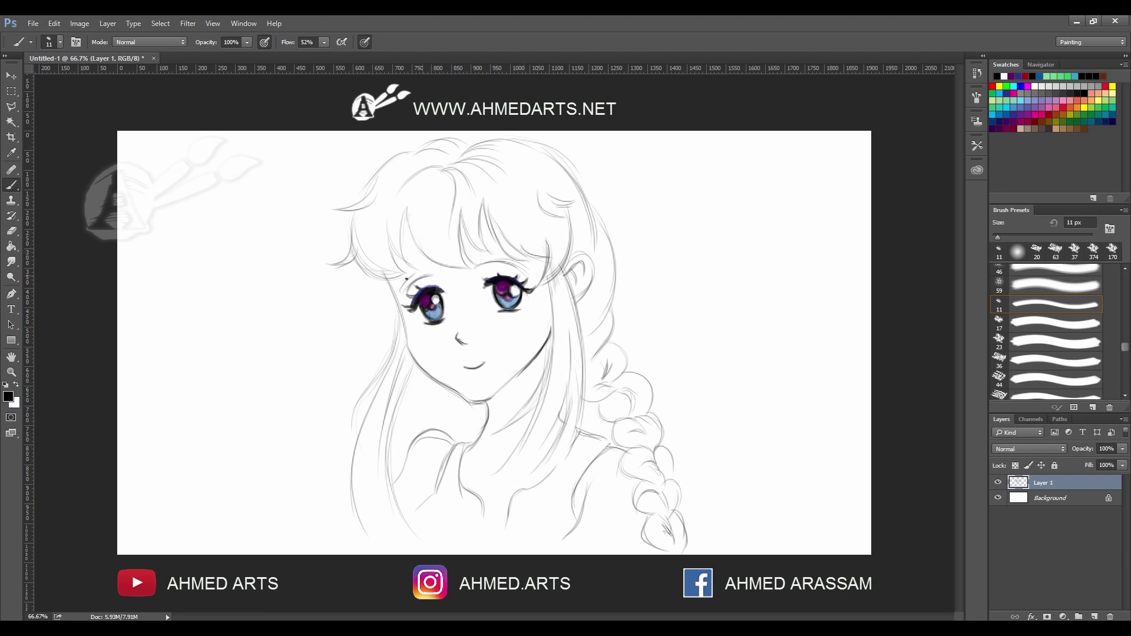
drag(552, 278, 554, 334)
drag(386, 275, 407, 334)
drag(552, 317, 548, 338)
drag(517, 374, 492, 397)
drag(407, 334, 389, 411)
drag(396, 358, 374, 434)
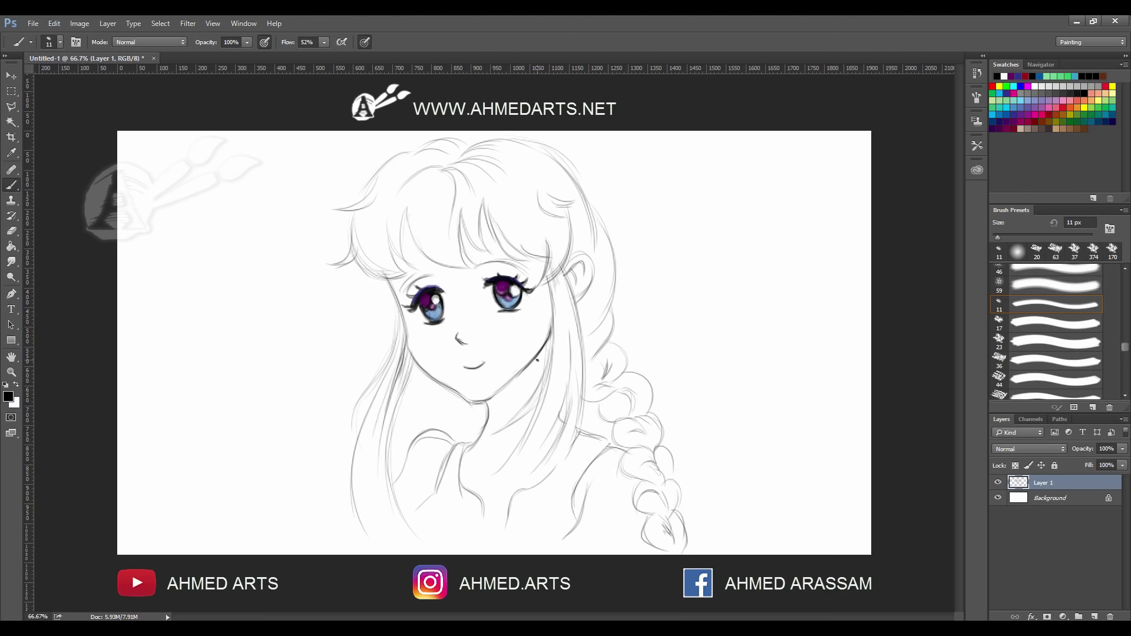
Save a Pastel Magenta Red swatch and lighten it in the Color Picker.
double_click(1073, 94)
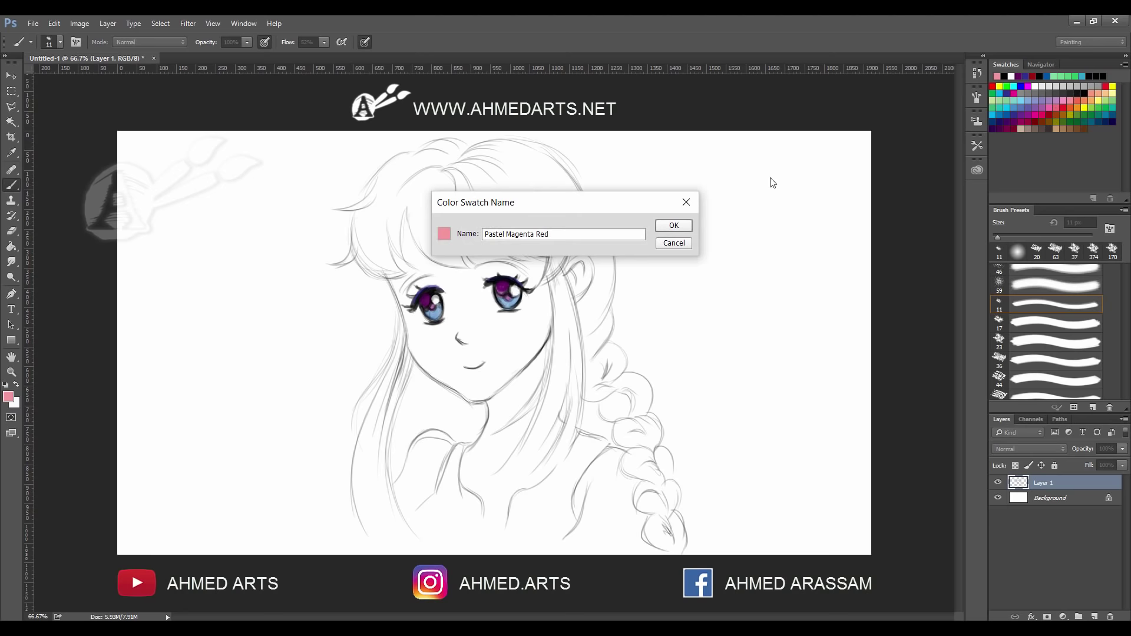
key(Return)
click(1041, 64)
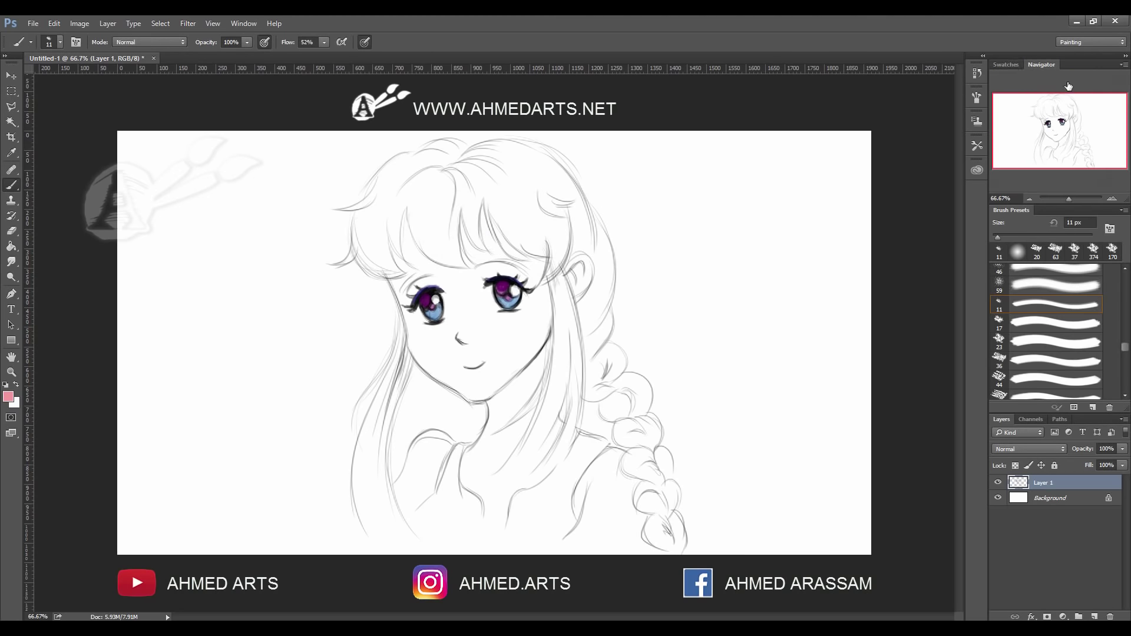
click(11, 398)
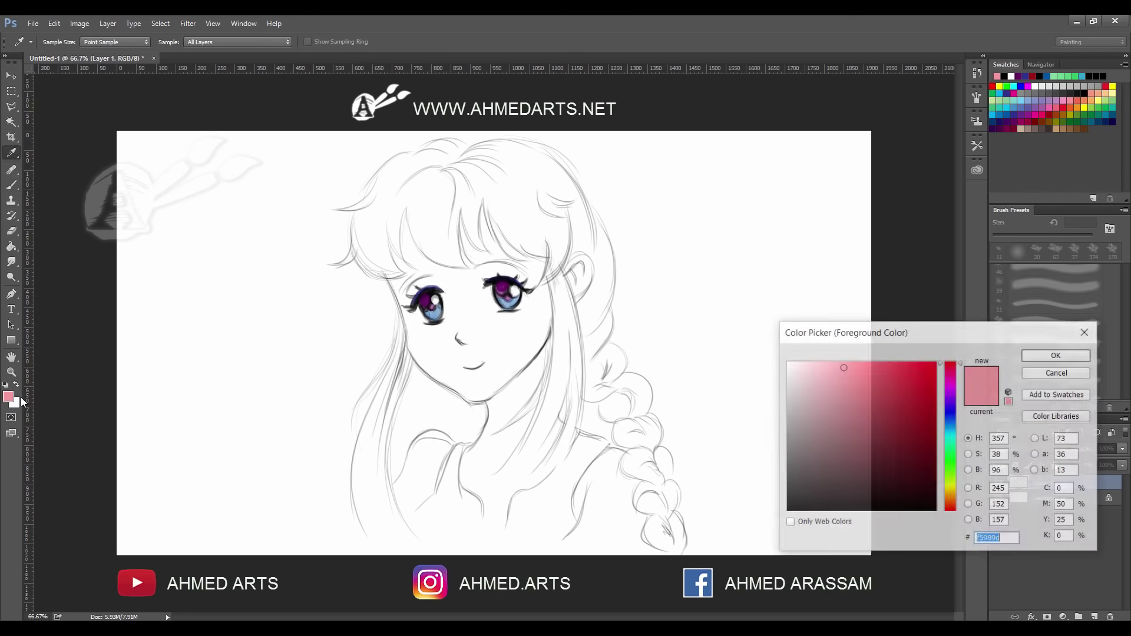
drag(828, 382, 812, 370)
key(Return)
Fill the face with the light pink using the Paint Bucket, then choose an even paler pink.
key(b)
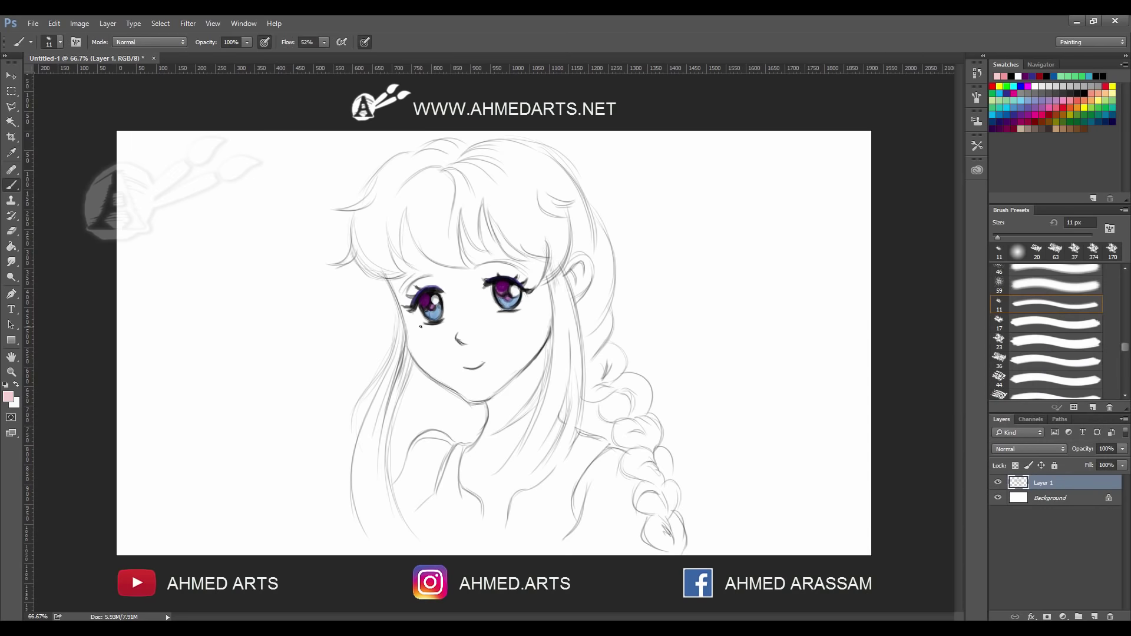
key(g)
click(511, 327)
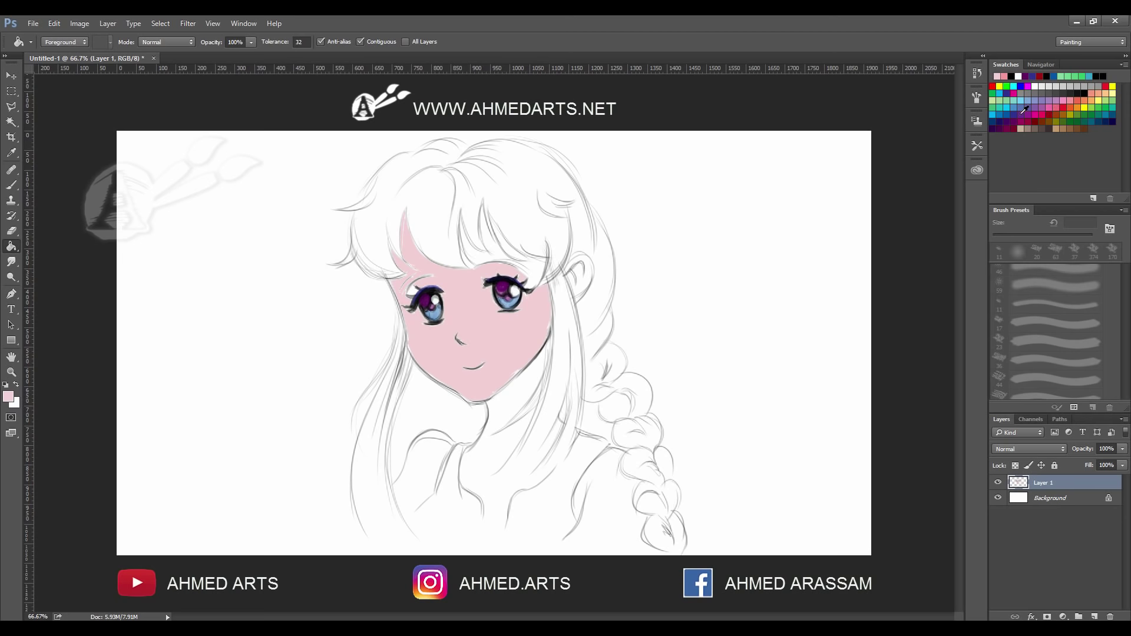
click(10, 401)
drag(800, 367, 794, 365)
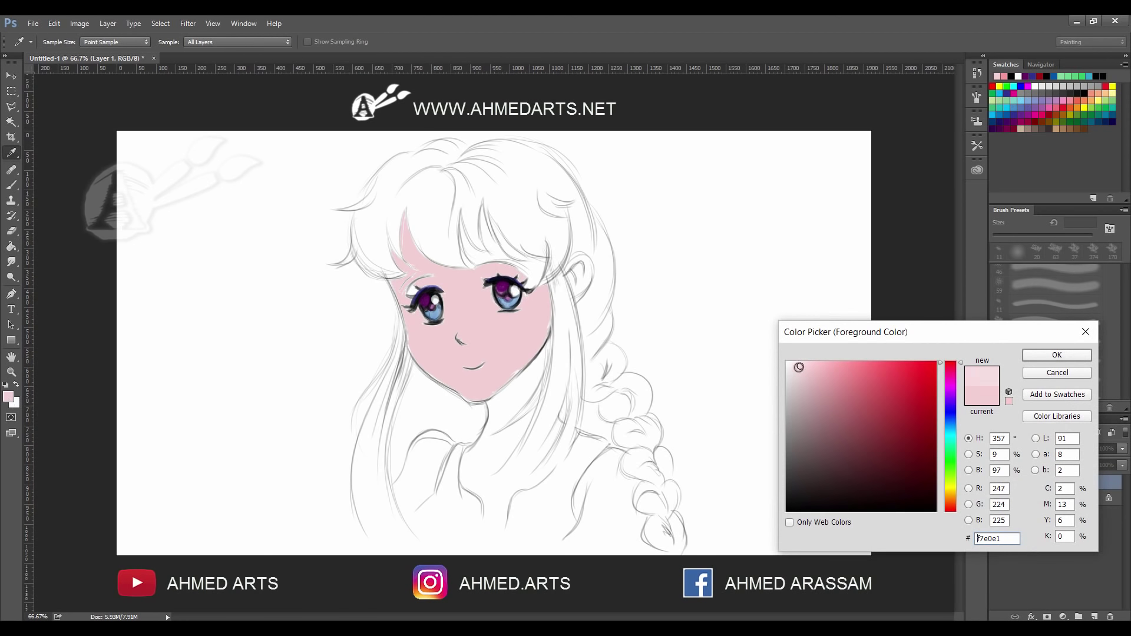
click(1040, 356)
Refill the face with paler pink, then paint orange streaks on the bangs and left strands with a 35 px brush.
click(465, 398)
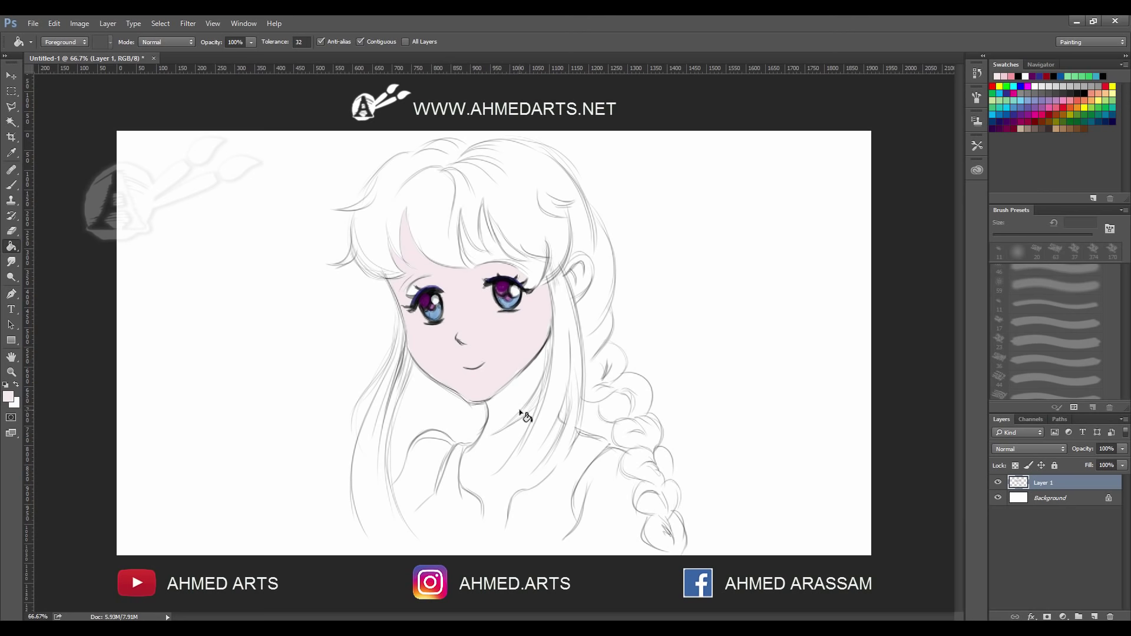
click(1078, 108)
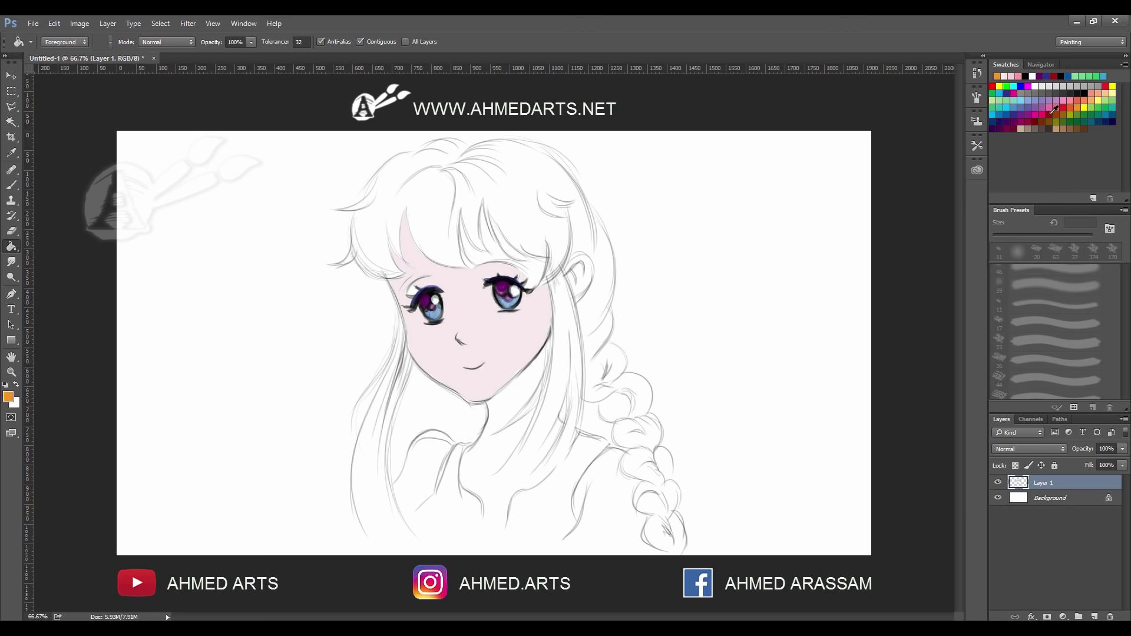
click(12, 185)
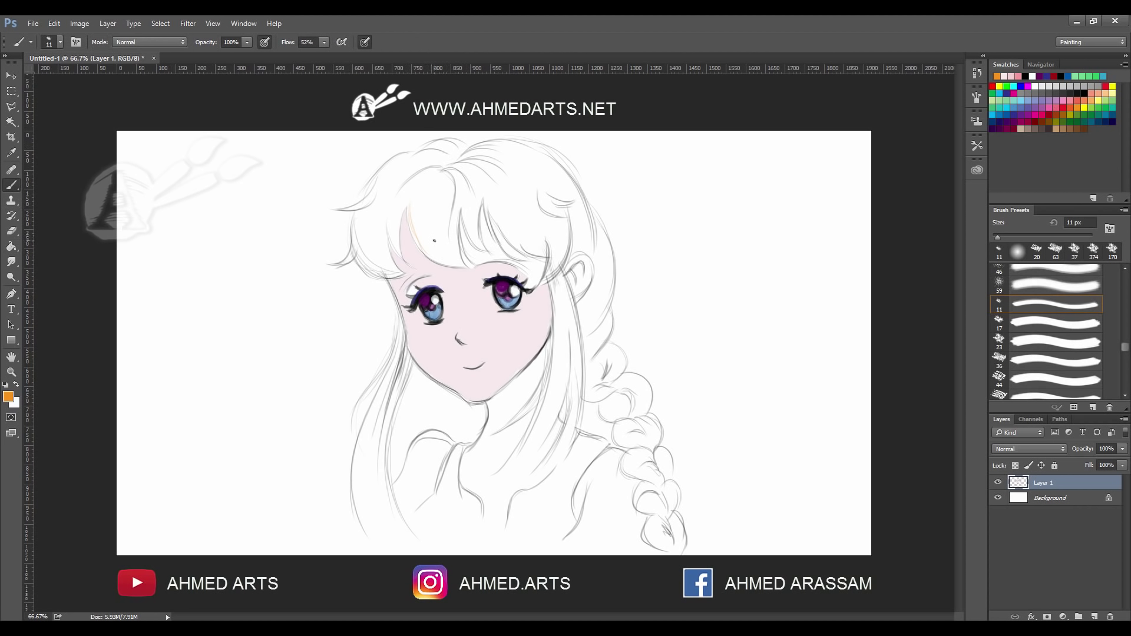
key(bracketright)
key(bracketright)
key(bracketright)
drag(412, 207, 432, 257)
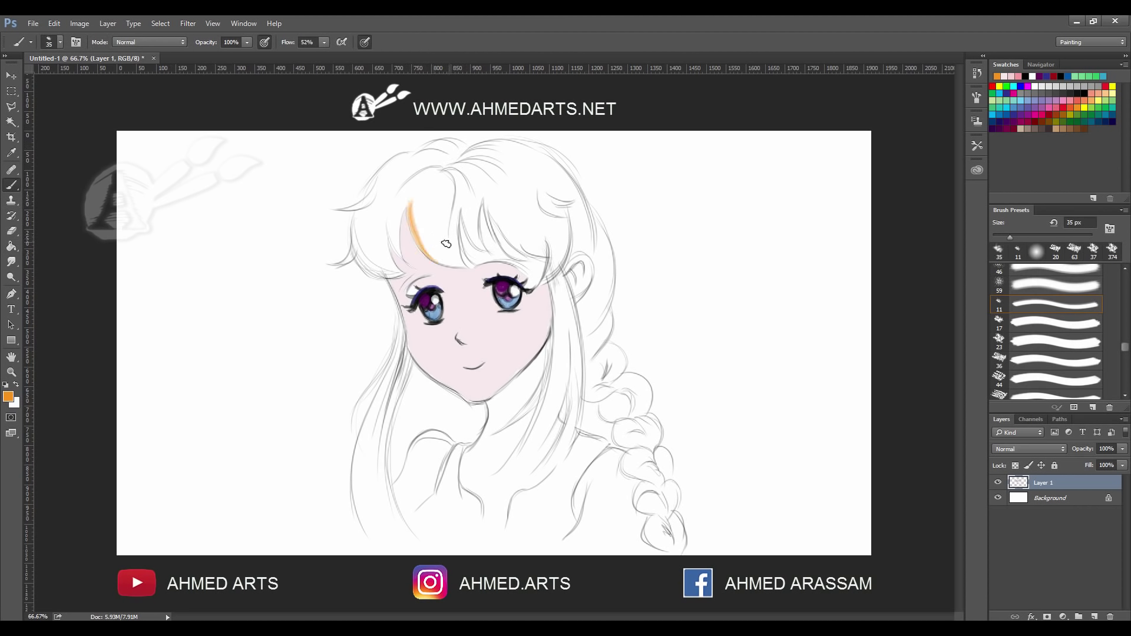
drag(460, 179, 446, 247)
drag(458, 204, 465, 258)
mouse_move(405, 211)
mouse_down()
mouse_move(412, 266)
mouse_move(399, 276)
mouse_move(384, 212)
mouse_move(389, 274)
mouse_up()
Colour the bangs and the top of the hair pale yellow.
click(1113, 93)
drag(356, 230, 368, 256)
mouse_move(394, 196)
mouse_down()
mouse_move(394, 238)
mouse_move(413, 192)
mouse_up()
mouse_move(421, 234)
mouse_down()
mouse_move(464, 263)
mouse_move(450, 167)
mouse_move(448, 268)
mouse_move(460, 189)
mouse_up()
mouse_move(461, 189)
mouse_down()
mouse_move(458, 217)
mouse_move(479, 243)
mouse_up()
mouse_move(494, 166)
mouse_down()
mouse_move(497, 242)
mouse_move(538, 252)
mouse_move(550, 281)
mouse_up()
mouse_move(522, 233)
mouse_down()
mouse_move(532, 267)
mouse_move(548, 238)
mouse_move(559, 266)
mouse_up()
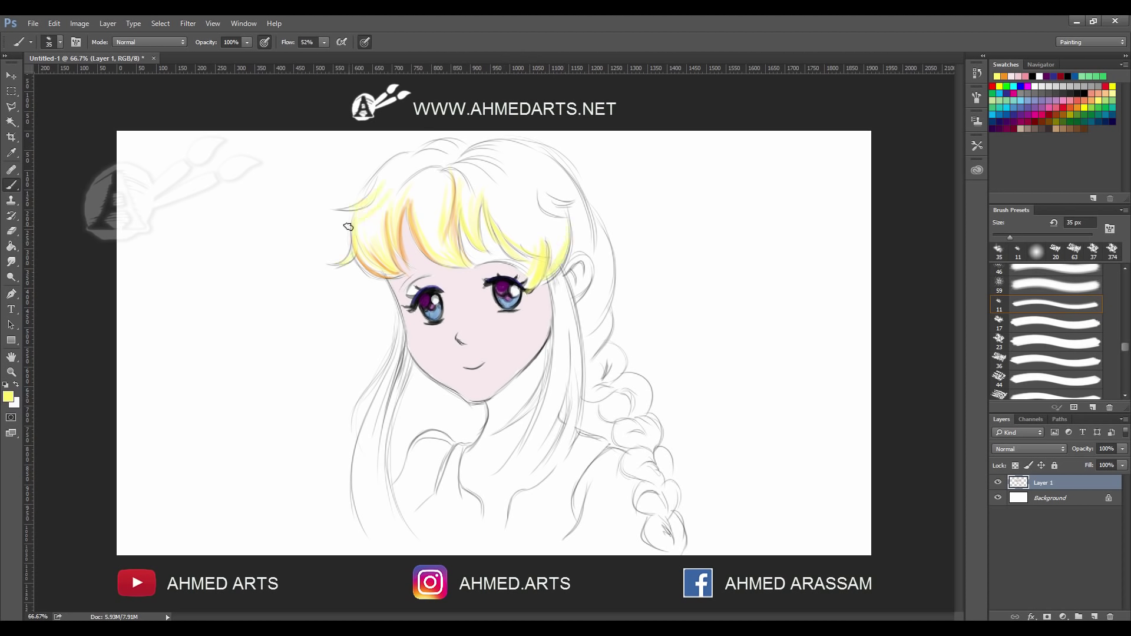
drag(348, 227, 426, 170)
mouse_move(365, 205)
mouse_down()
mouse_move(427, 155)
mouse_move(409, 162)
mouse_move(538, 143)
mouse_move(582, 184)
mouse_up()
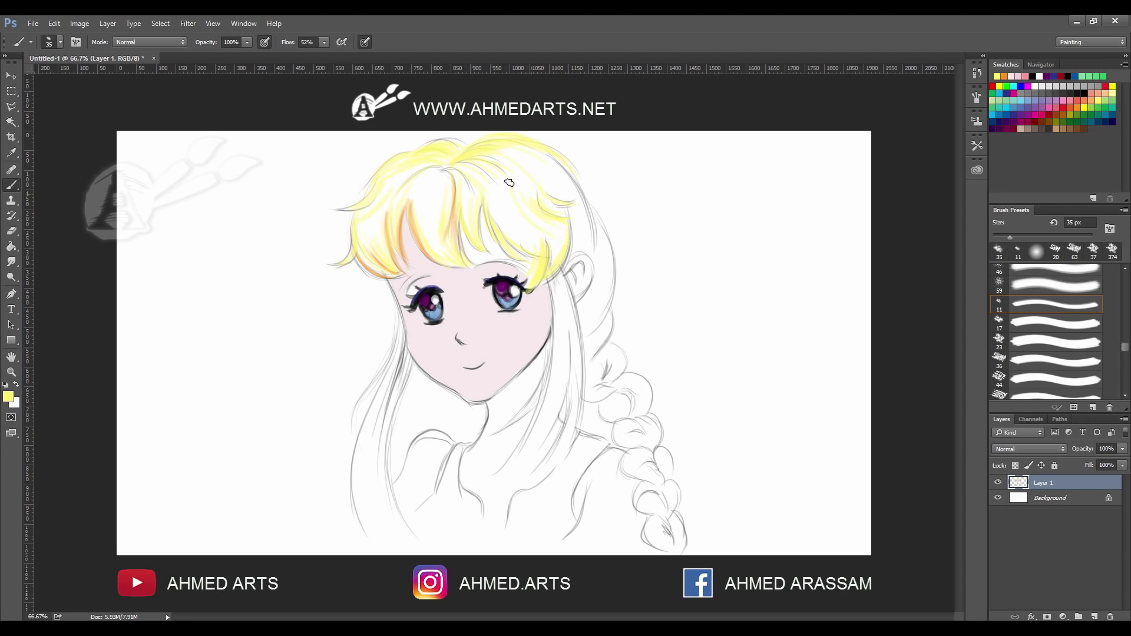
Colour the hair beside the ear, the left strands and the braid pale yellow.
mouse_move(583, 262)
mouse_down()
mouse_move(598, 238)
mouse_move(551, 447)
mouse_up()
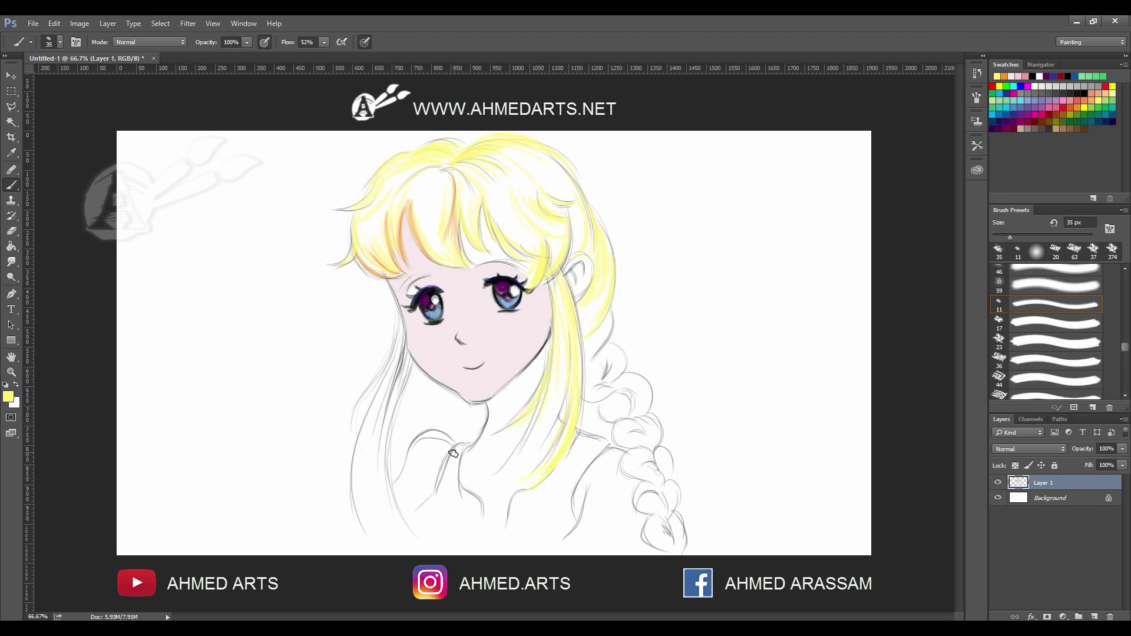
drag(386, 417, 400, 325)
drag(357, 509, 385, 434)
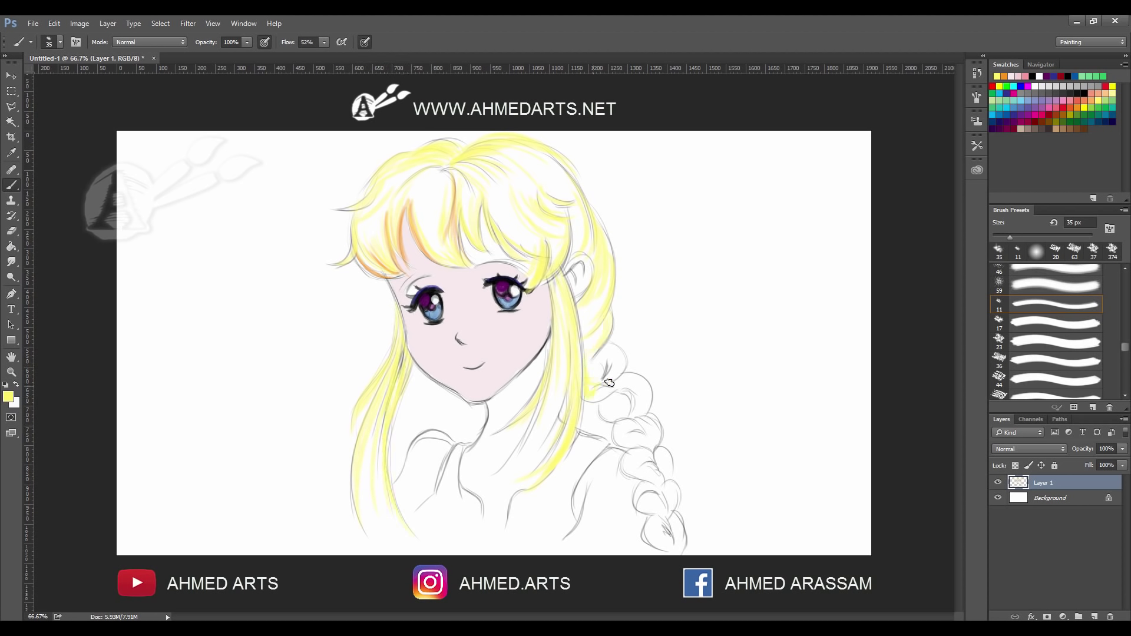
mouse_move(619, 395)
mouse_down()
mouse_move(681, 471)
mouse_move(645, 513)
mouse_move(661, 534)
mouse_up()
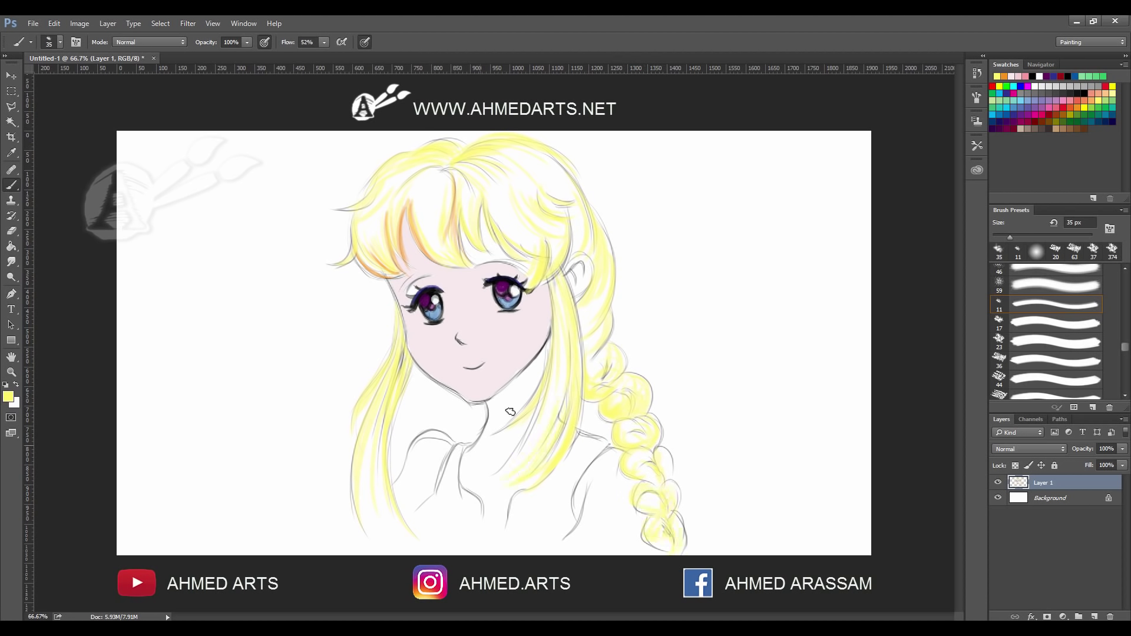
Pick salmon red and paint orange-red shading streaks over the bangs and crown.
click(1068, 109)
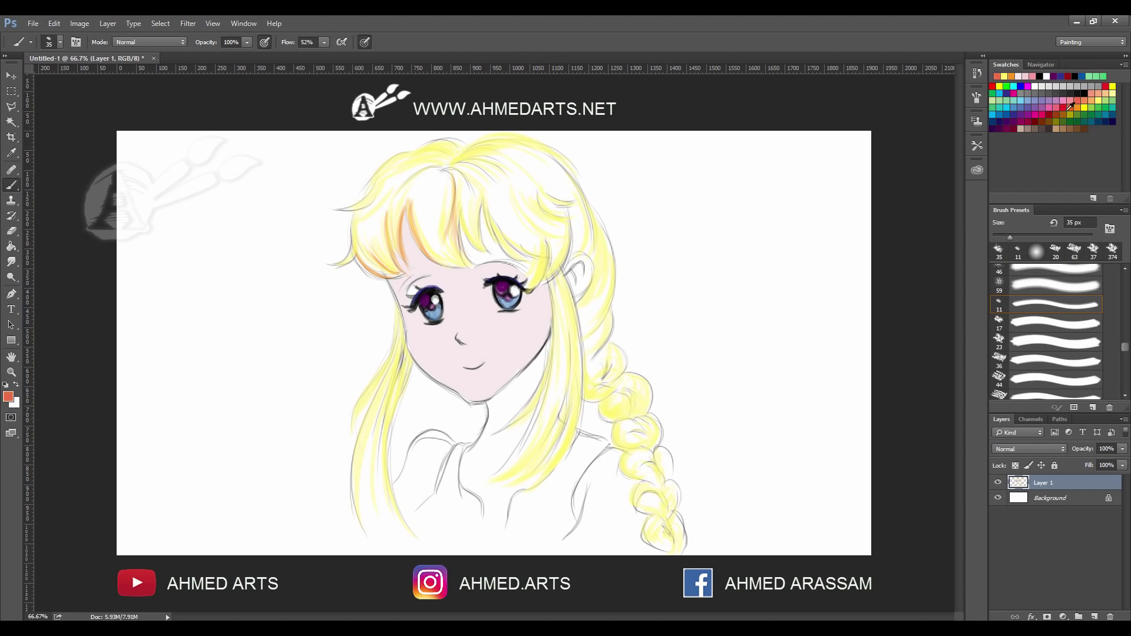
drag(455, 181, 442, 254)
drag(458, 201, 444, 257)
mouse_move(457, 192)
mouse_down()
mouse_move(471, 246)
mouse_move(465, 211)
mouse_up()
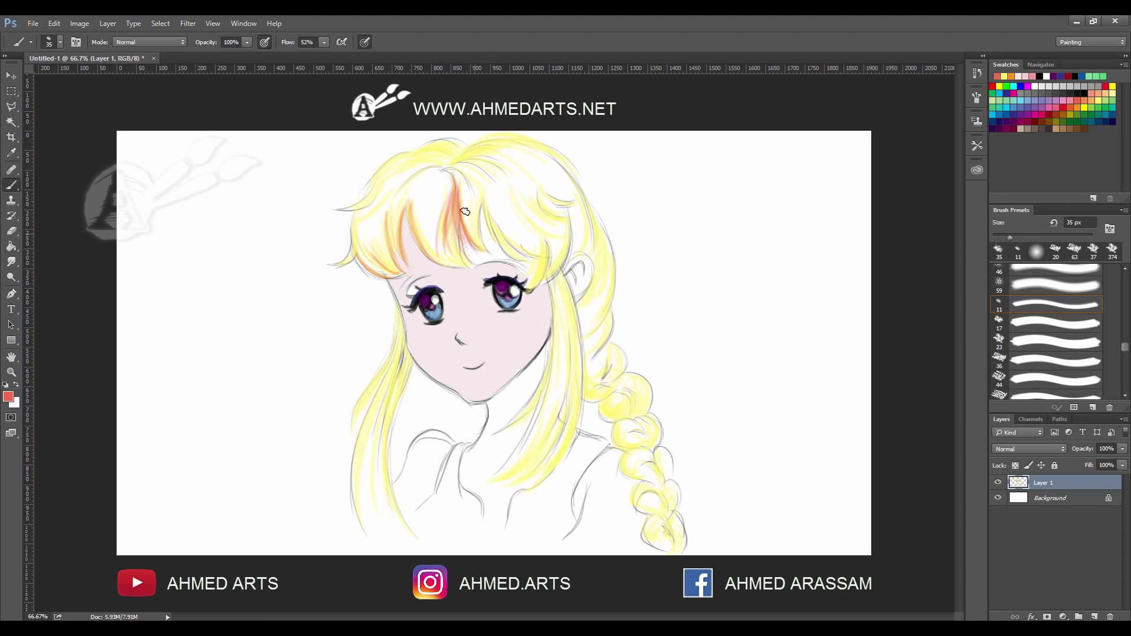
mouse_move(368, 221)
mouse_down()
mouse_move(361, 273)
mouse_move(374, 276)
mouse_up()
drag(377, 197, 350, 212)
drag(436, 169, 396, 187)
mouse_move(457, 148)
mouse_down()
mouse_move(398, 157)
mouse_move(420, 251)
mouse_up()
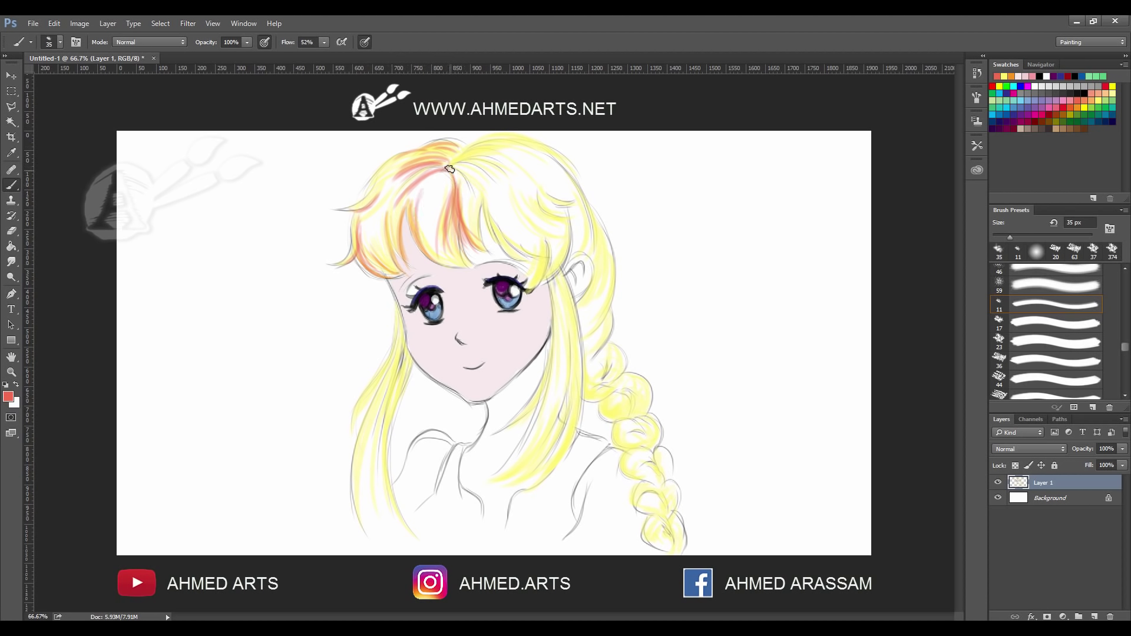
drag(449, 169, 504, 150)
Shade the hair strand left of the face red-orange down to its lower end.
mouse_move(399, 309)
mouse_down()
mouse_move(404, 347)
mouse_move(386, 411)
mouse_up()
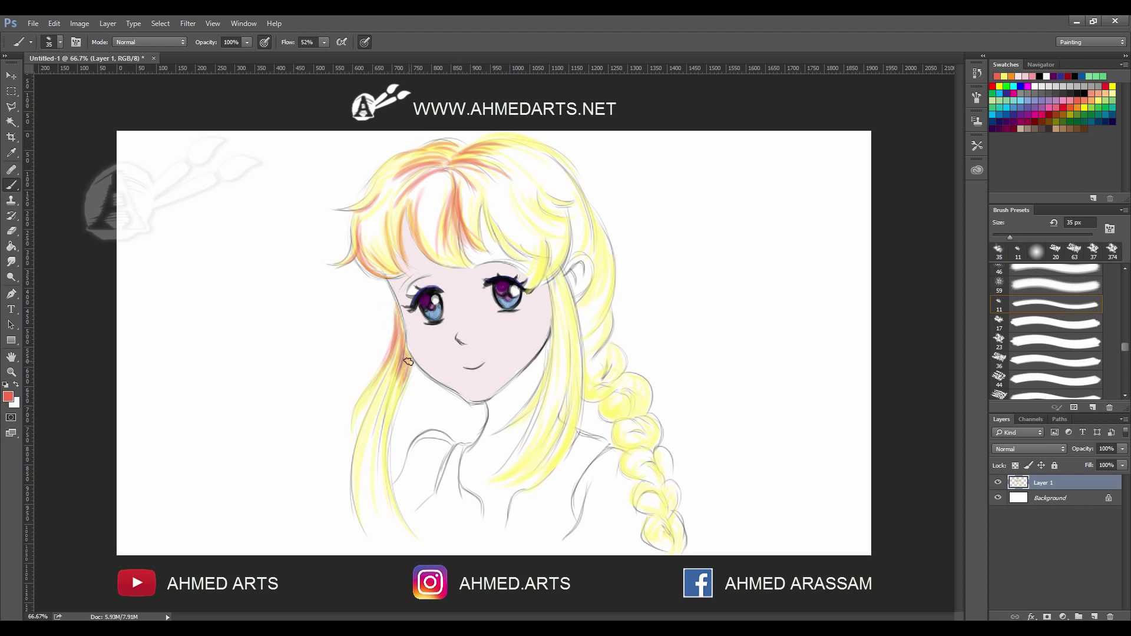
drag(406, 342, 398, 308)
mouse_move(394, 369)
mouse_down()
mouse_move(373, 459)
mouse_move(383, 513)
mouse_up()
mouse_move(380, 447)
mouse_down()
mouse_move(374, 487)
mouse_move(411, 540)
mouse_up()
mouse_move(366, 450)
mouse_down()
mouse_move(373, 429)
mouse_move(399, 523)
mouse_up()
mouse_move(380, 484)
mouse_down()
mouse_move(397, 394)
mouse_move(383, 408)
mouse_up()
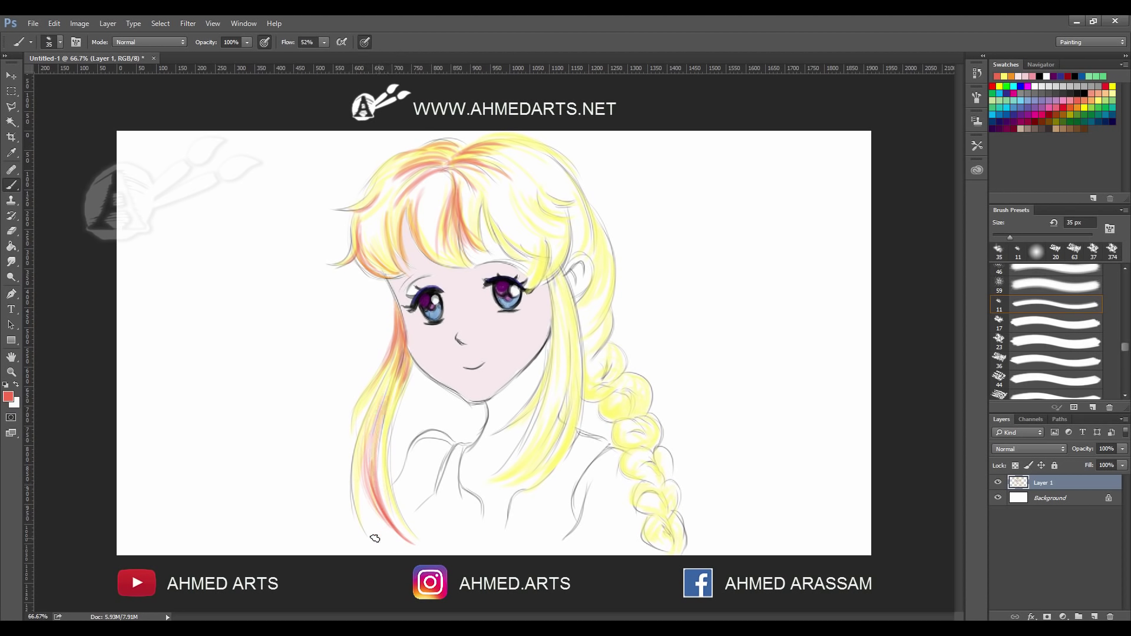
mouse_move(389, 510)
mouse_down()
mouse_move(373, 434)
mouse_move(386, 401)
mouse_up()
Shade the strands right of the face and beside the ear reddish-orange.
mouse_move(554, 308)
mouse_down()
mouse_move(572, 354)
mouse_move(560, 299)
mouse_move(556, 362)
mouse_up()
mouse_move(566, 277)
mouse_down()
mouse_move(568, 400)
mouse_move(548, 454)
mouse_up()
mouse_move(580, 406)
mouse_down()
mouse_move(566, 323)
mouse_move(574, 454)
mouse_up()
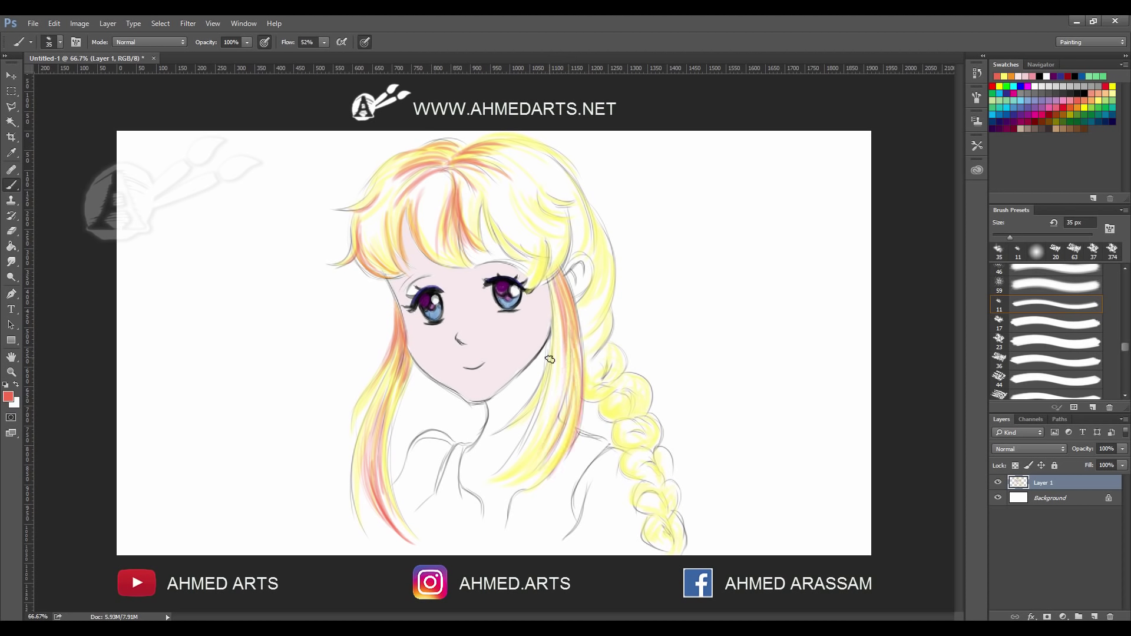
drag(549, 360, 495, 481)
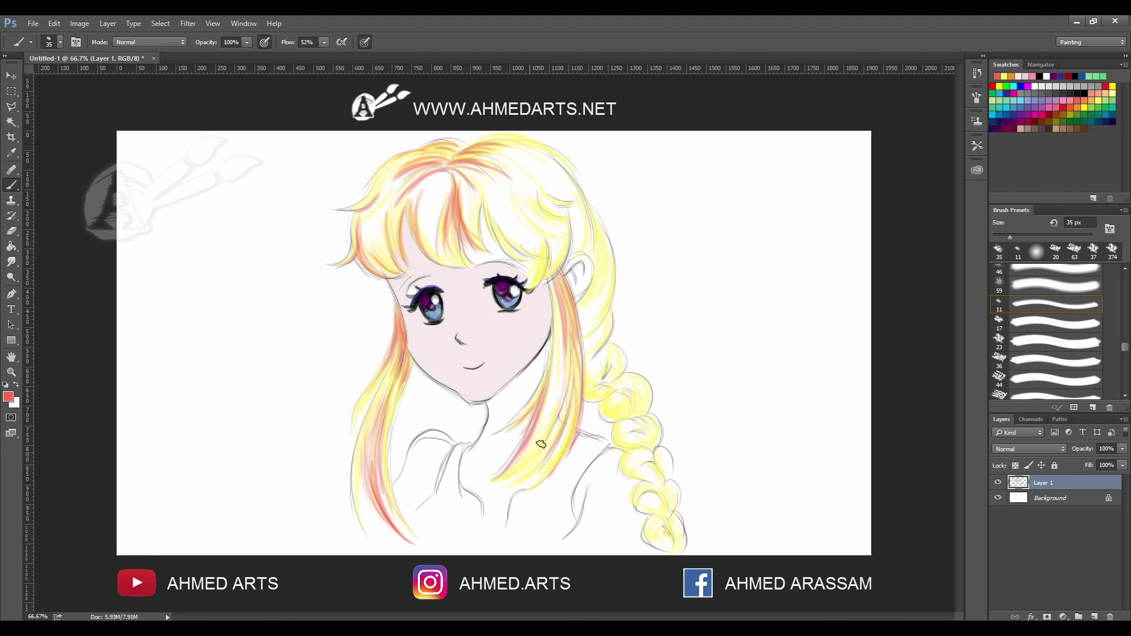
mouse_move(541, 444)
mouse_down()
mouse_move(501, 478)
mouse_move(519, 478)
mouse_up()
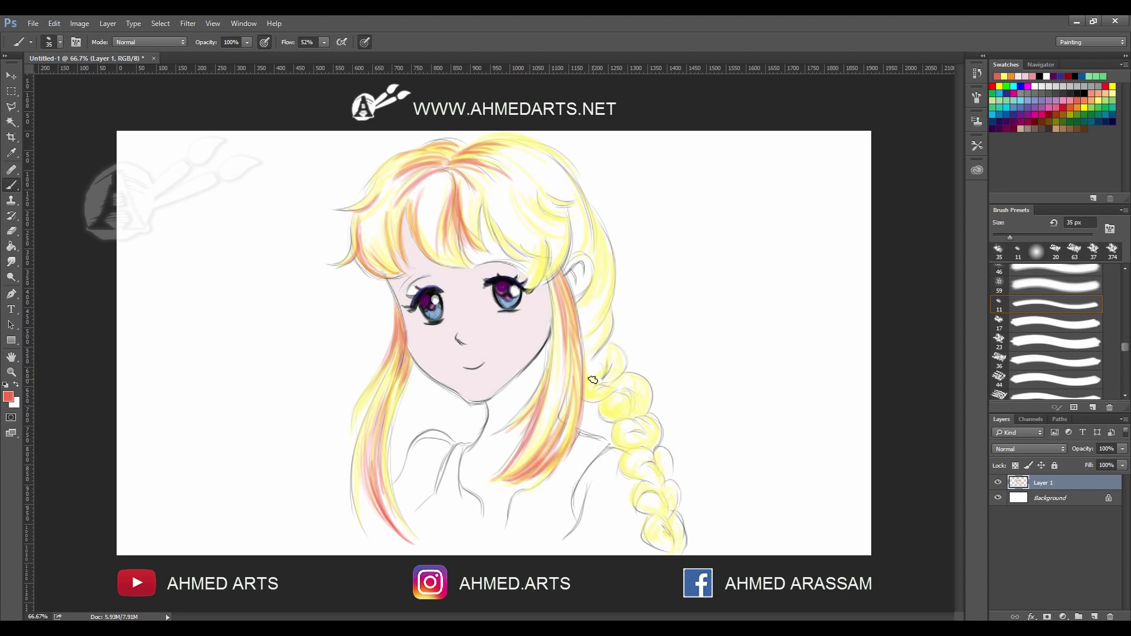
mouse_move(589, 274)
mouse_down()
mouse_move(574, 309)
mouse_move(583, 349)
mouse_move(596, 337)
mouse_move(580, 356)
mouse_up()
mouse_move(607, 297)
mouse_down()
mouse_move(595, 348)
mouse_move(578, 351)
mouse_move(598, 396)
mouse_move(619, 407)
mouse_move(604, 418)
mouse_move(640, 423)
mouse_move(619, 392)
mouse_move(624, 439)
mouse_move(646, 454)
mouse_move(645, 430)
mouse_move(645, 445)
mouse_up()
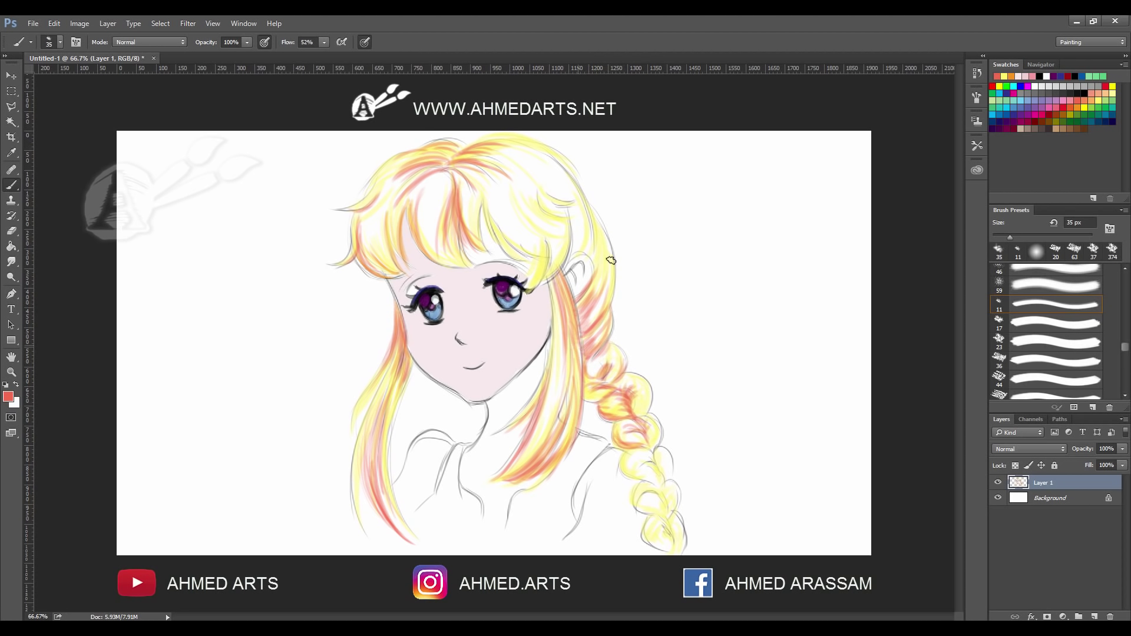
Add pinkish-orange strokes to the right bangs and the lower braid.
mouse_move(592, 281)
mouse_down()
mouse_move(597, 244)
mouse_move(554, 271)
mouse_up()
mouse_move(560, 232)
mouse_down()
mouse_move(536, 280)
mouse_move(533, 229)
mouse_move(501, 236)
mouse_move(498, 218)
mouse_up()
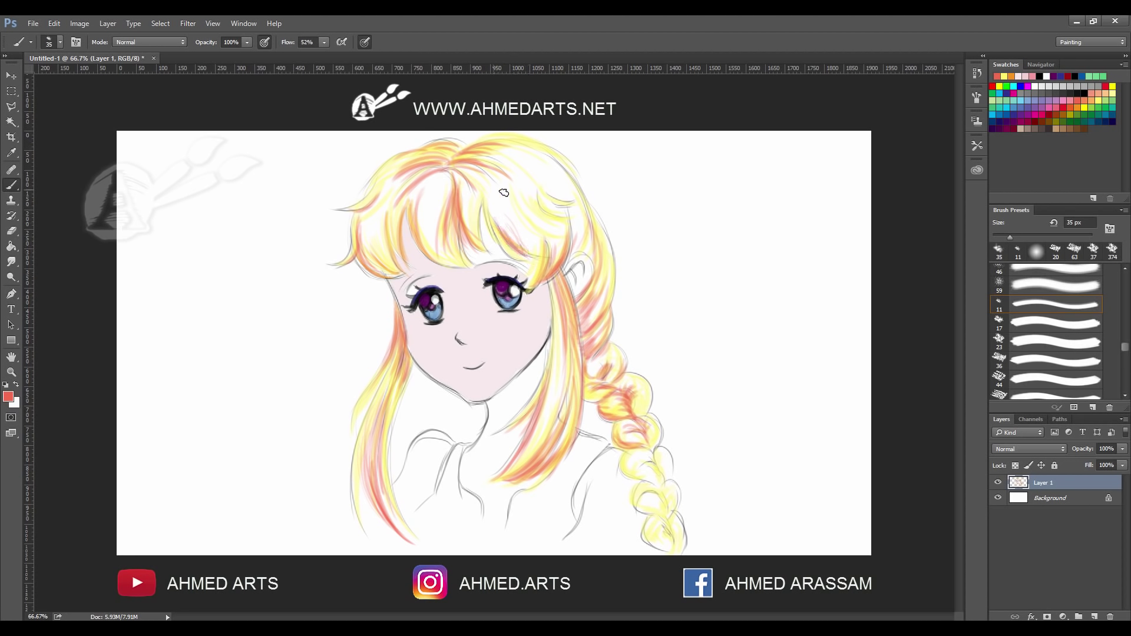
drag(518, 261, 497, 227)
mouse_move(640, 442)
mouse_down()
mouse_move(623, 466)
mouse_move(660, 475)
mouse_move(647, 452)
mouse_move(665, 479)
mouse_move(625, 459)
mouse_move(631, 450)
mouse_move(641, 510)
mouse_move(654, 506)
mouse_move(672, 551)
mouse_move(651, 543)
mouse_up()
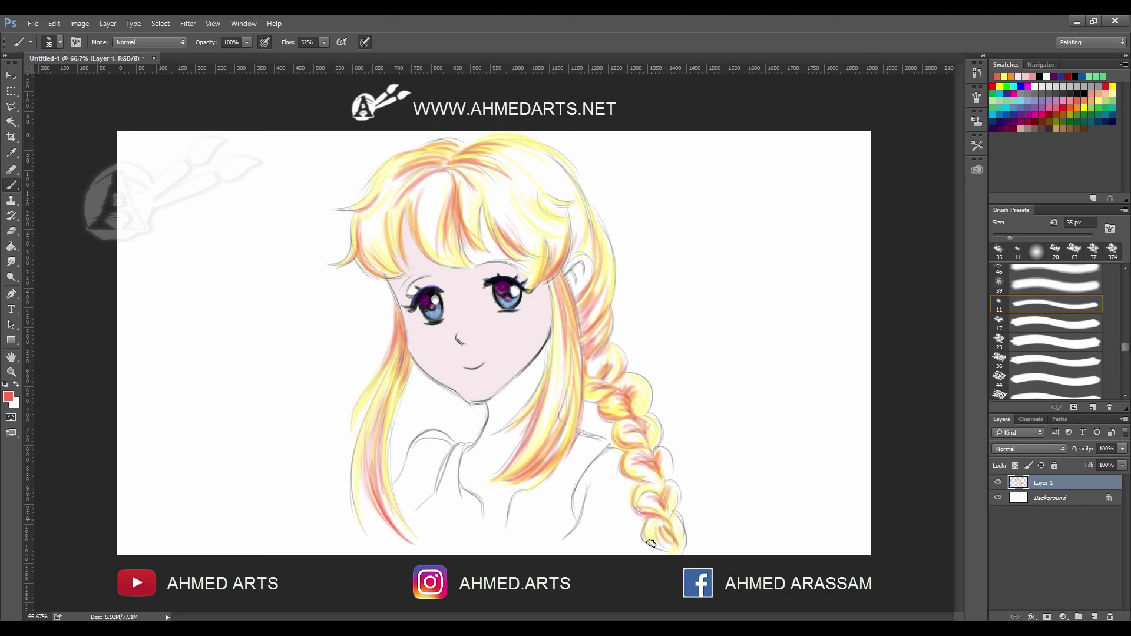
Sample the face's pale pink and bucket-fill the neck with it, then return to the Brush.
alt+click(499, 341)
click(11, 247)
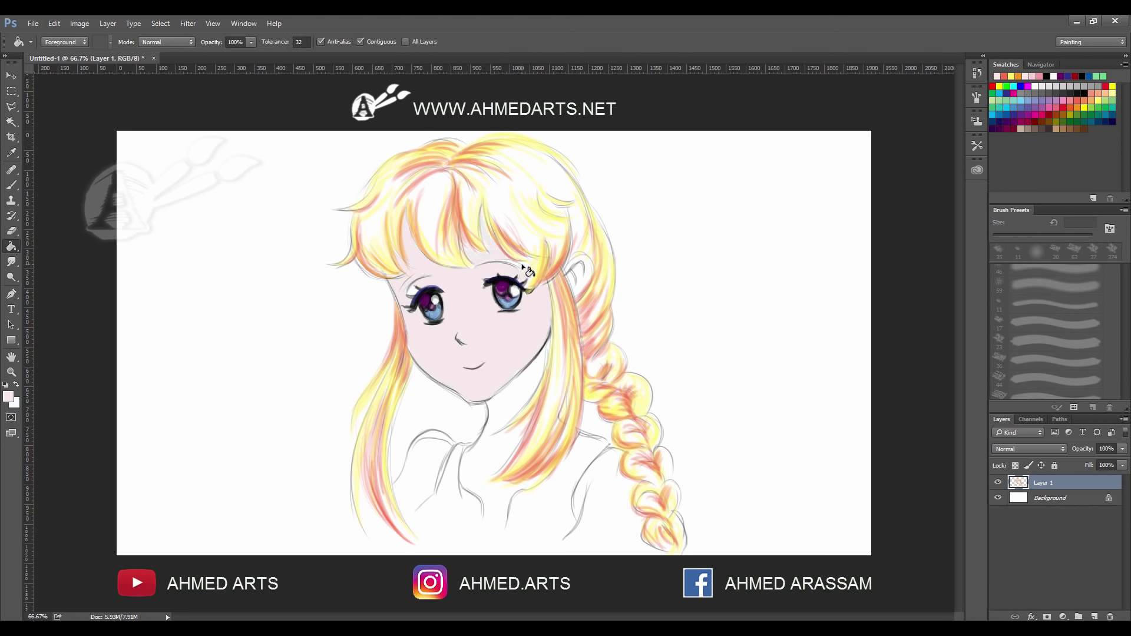
key(b)
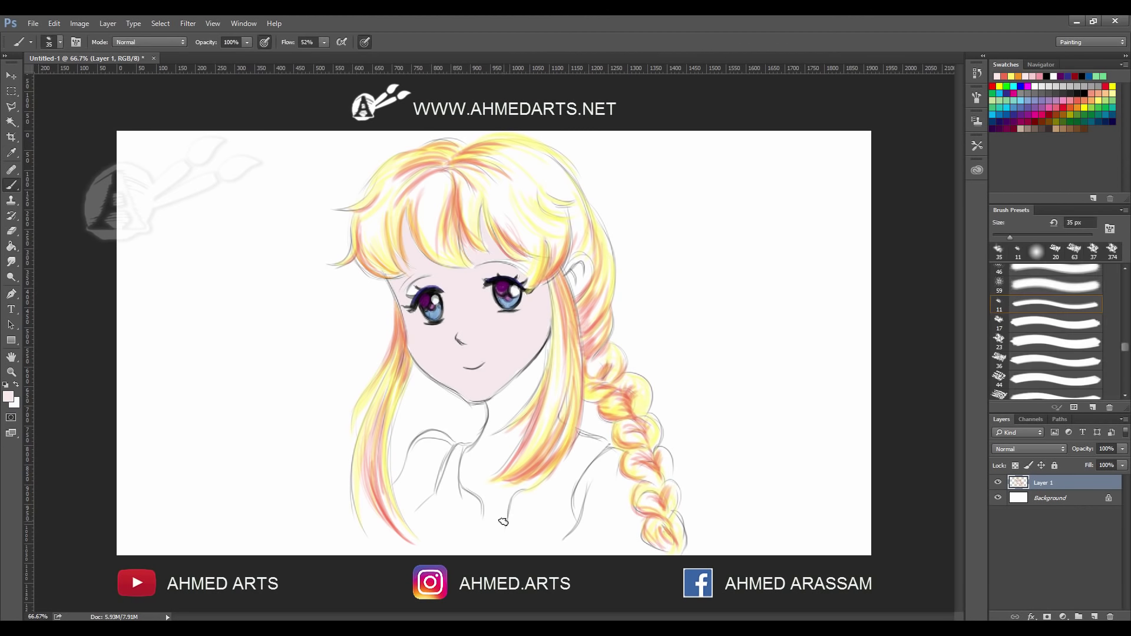
click(11, 246)
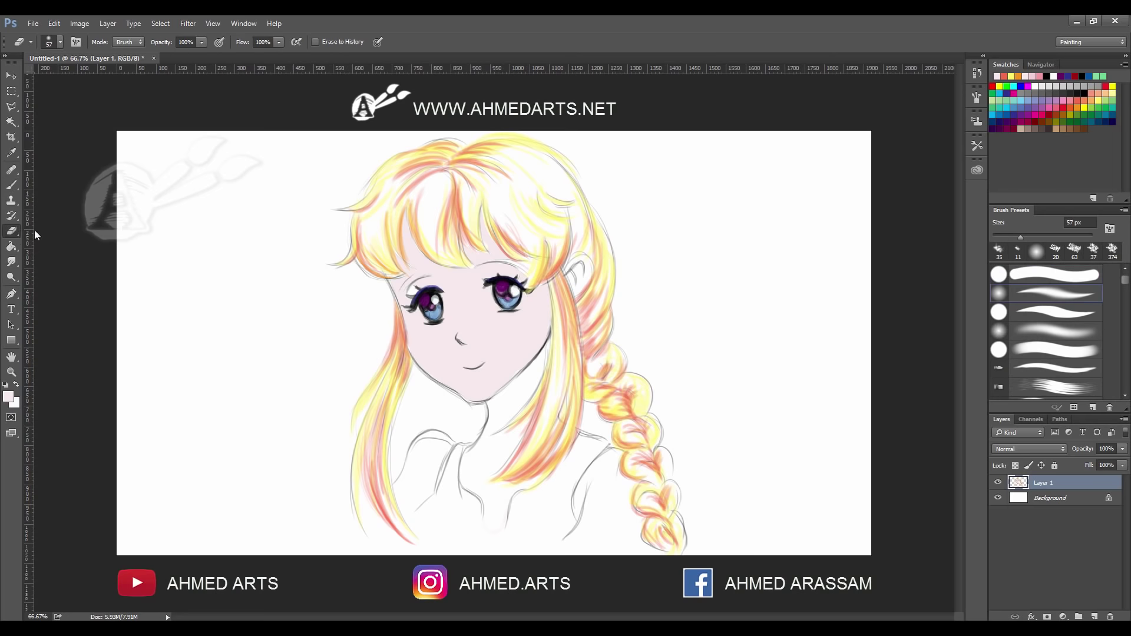
click(540, 498)
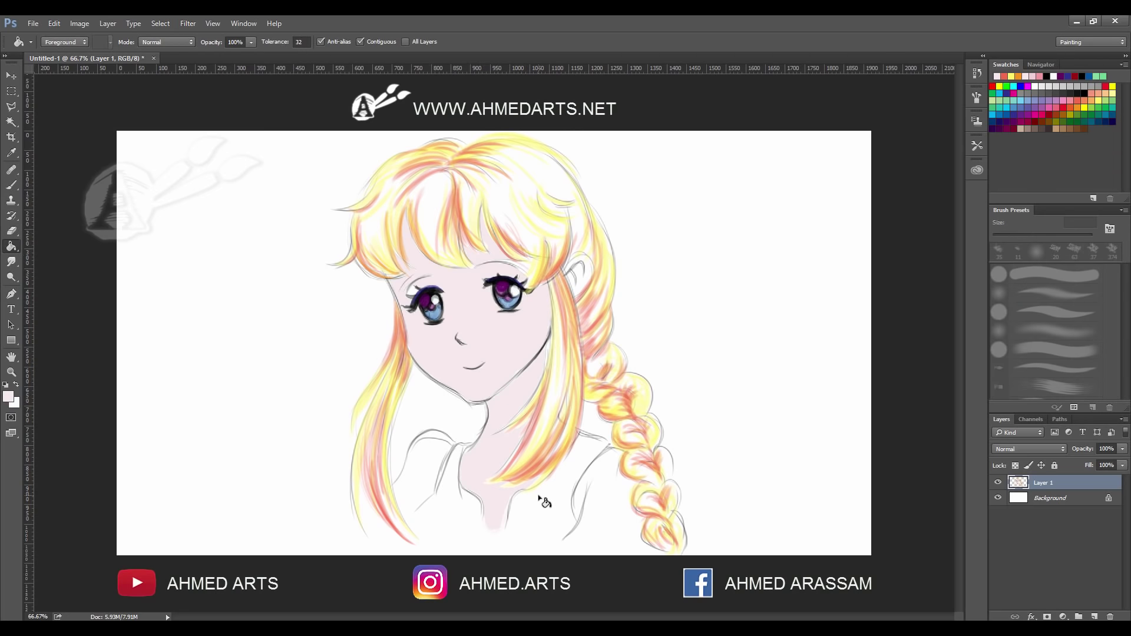
click(11, 185)
Paint the top and shoulder strap in black down to the lower left.
click(1022, 98)
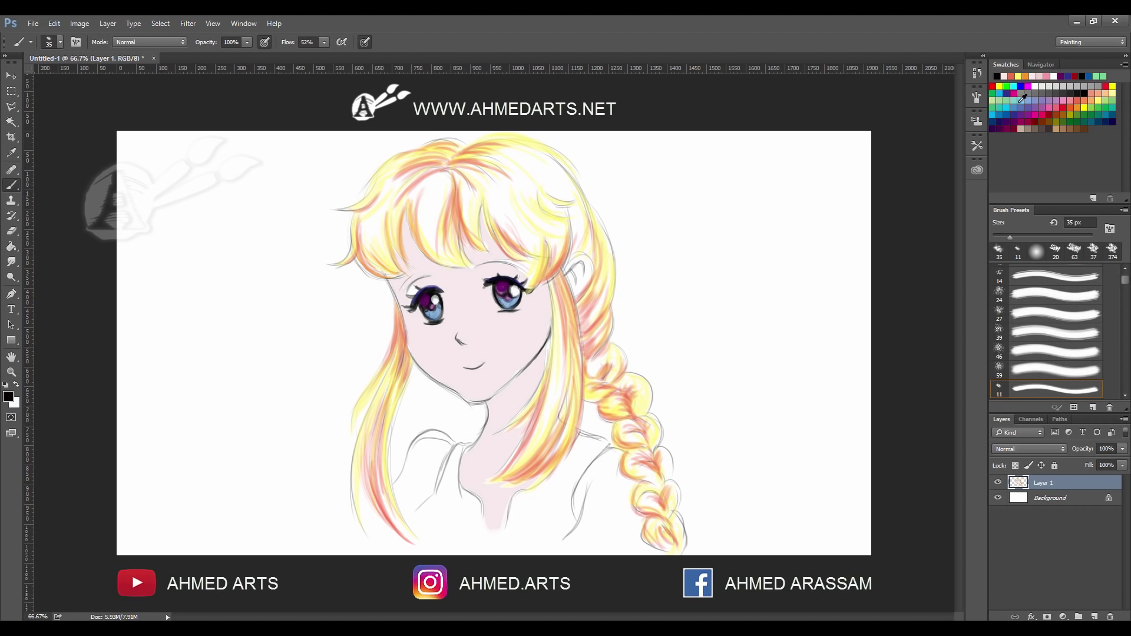
mouse_move(589, 459)
mouse_down()
mouse_move(560, 480)
mouse_move(604, 445)
mouse_move(518, 492)
mouse_move(570, 507)
mouse_move(563, 539)
mouse_move(569, 511)
mouse_move(548, 530)
mouse_move(539, 510)
mouse_up()
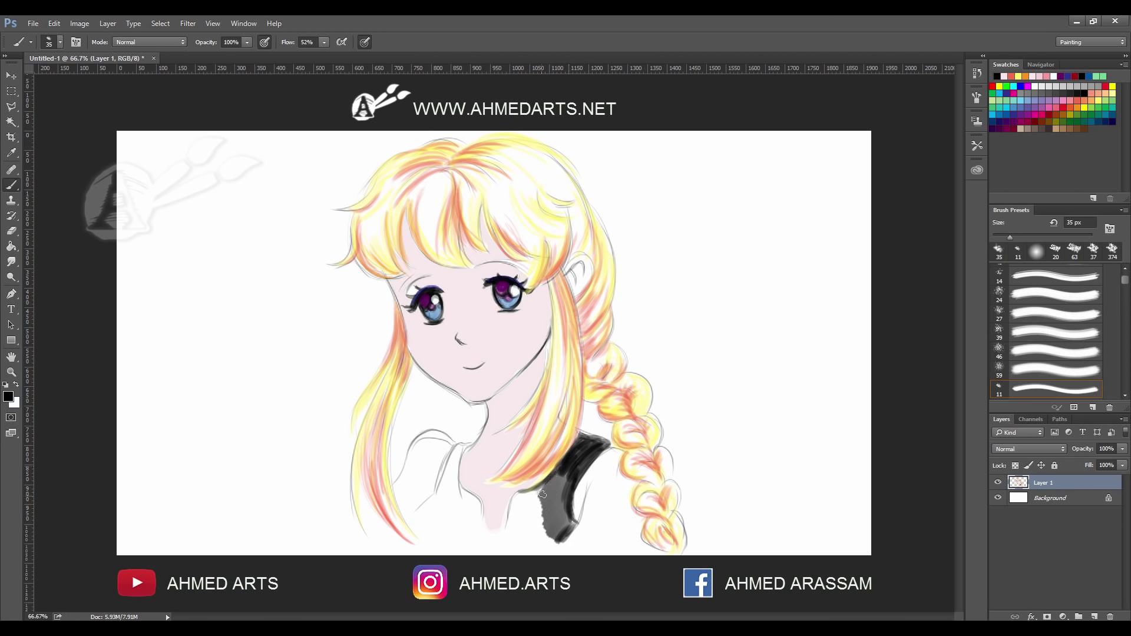
mouse_move(557, 471)
mouse_down()
mouse_move(511, 512)
mouse_move(506, 533)
mouse_move(542, 539)
mouse_move(567, 524)
mouse_move(530, 551)
mouse_move(474, 524)
mouse_move(482, 535)
mouse_move(445, 474)
mouse_move(454, 451)
mouse_move(478, 517)
mouse_move(470, 539)
mouse_move(433, 530)
mouse_up()
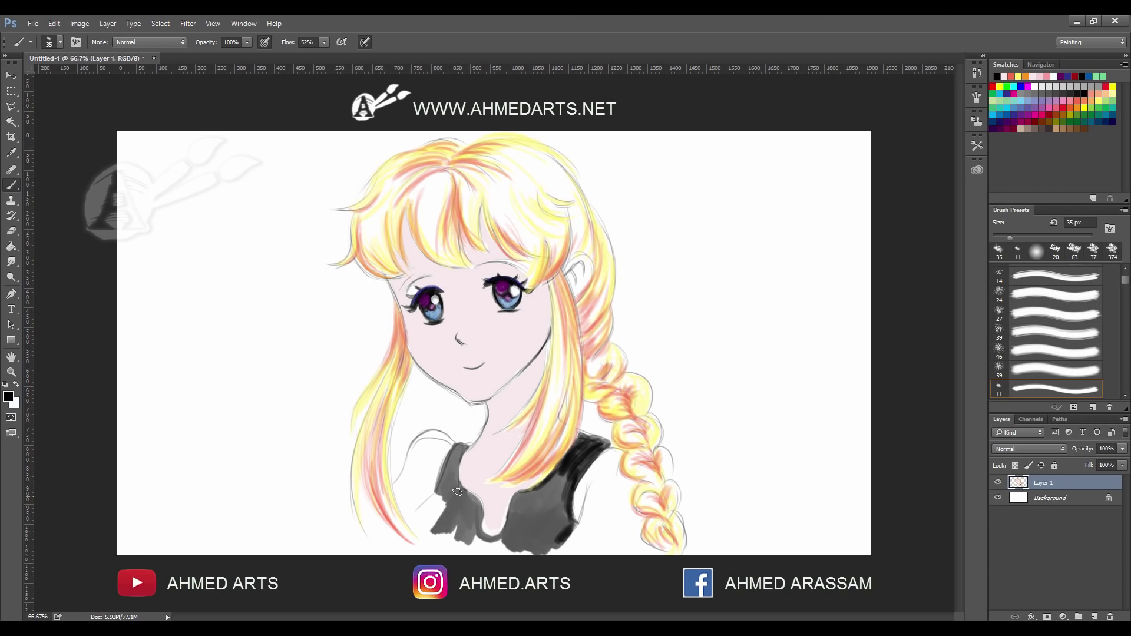
mouse_move(458, 492)
mouse_down()
mouse_move(416, 520)
mouse_move(415, 554)
mouse_up()
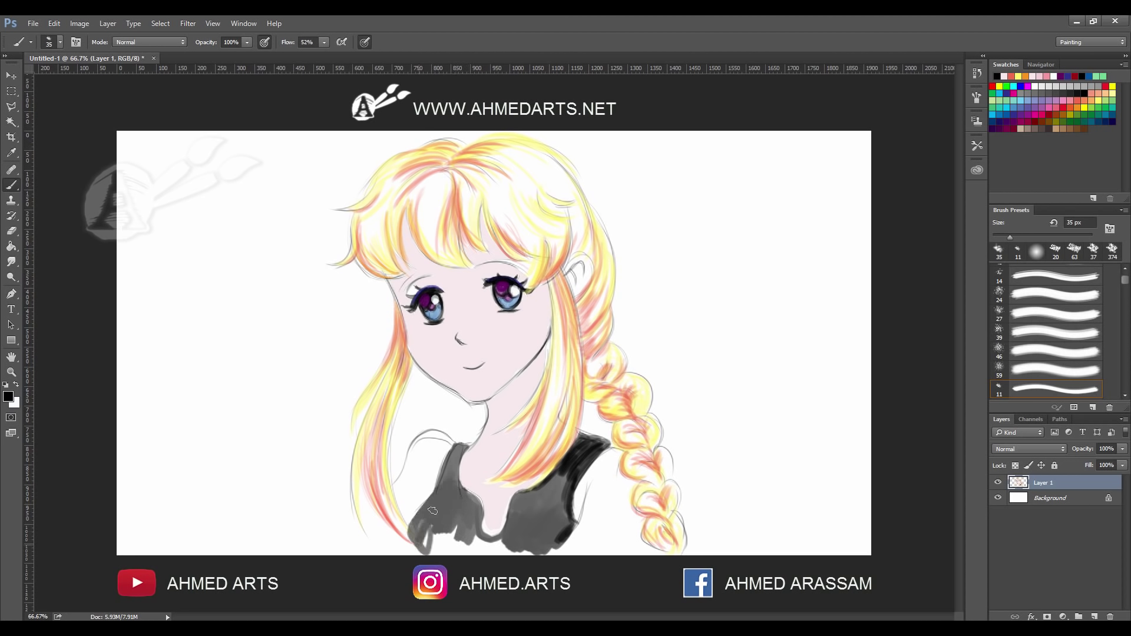
mouse_move(433, 510)
mouse_down()
mouse_move(450, 545)
mouse_move(533, 551)
mouse_move(416, 526)
mouse_up()
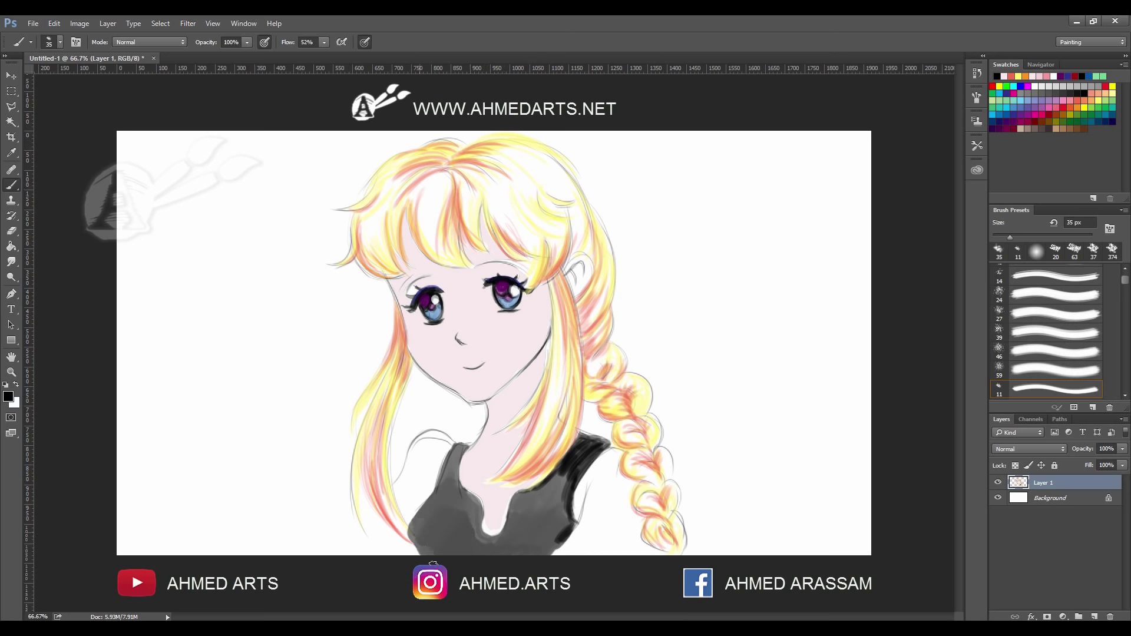
drag(594, 473, 576, 449)
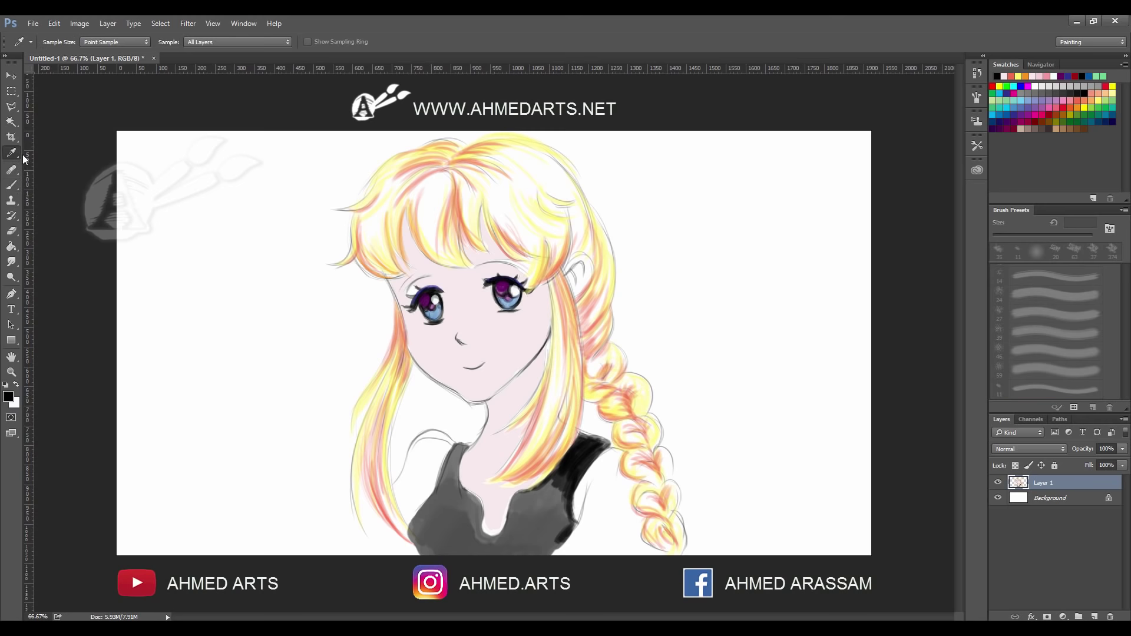
Repaint the strap in sampled grey, then darken the bottom corners and narrow V neckline.
alt+click(559, 496)
mouse_move(562, 476)
mouse_down()
mouse_move(592, 445)
mouse_move(559, 501)
mouse_move(589, 448)
mouse_up()
click(1010, 77)
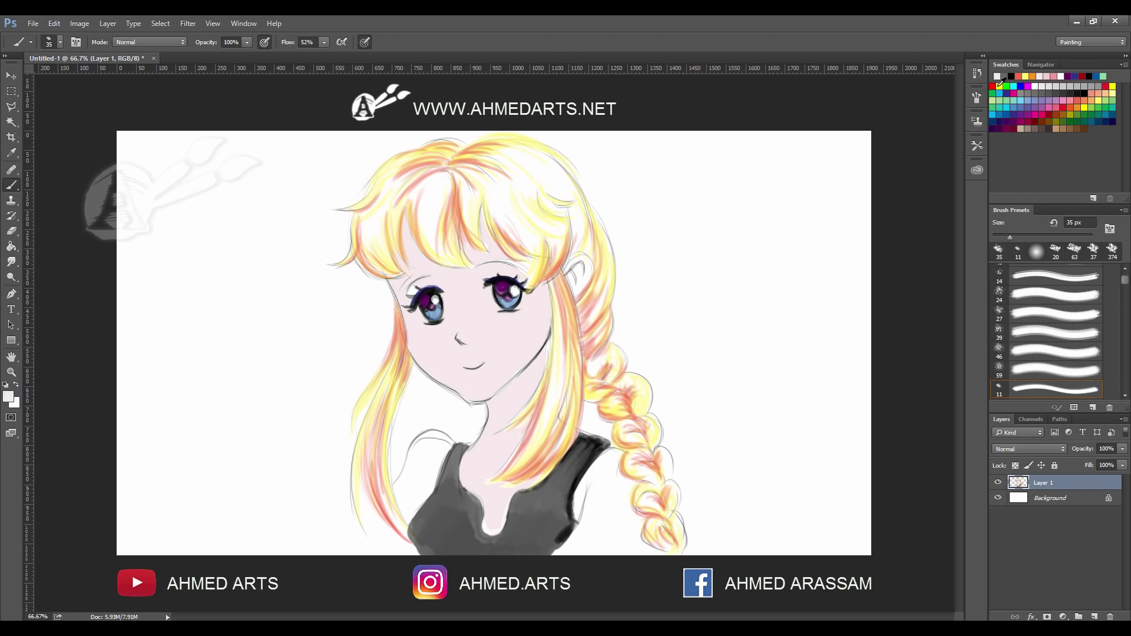
click(1011, 76)
mouse_move(580, 537)
mouse_down()
mouse_move(552, 564)
mouse_move(560, 545)
mouse_move(528, 553)
mouse_move(544, 555)
mouse_up()
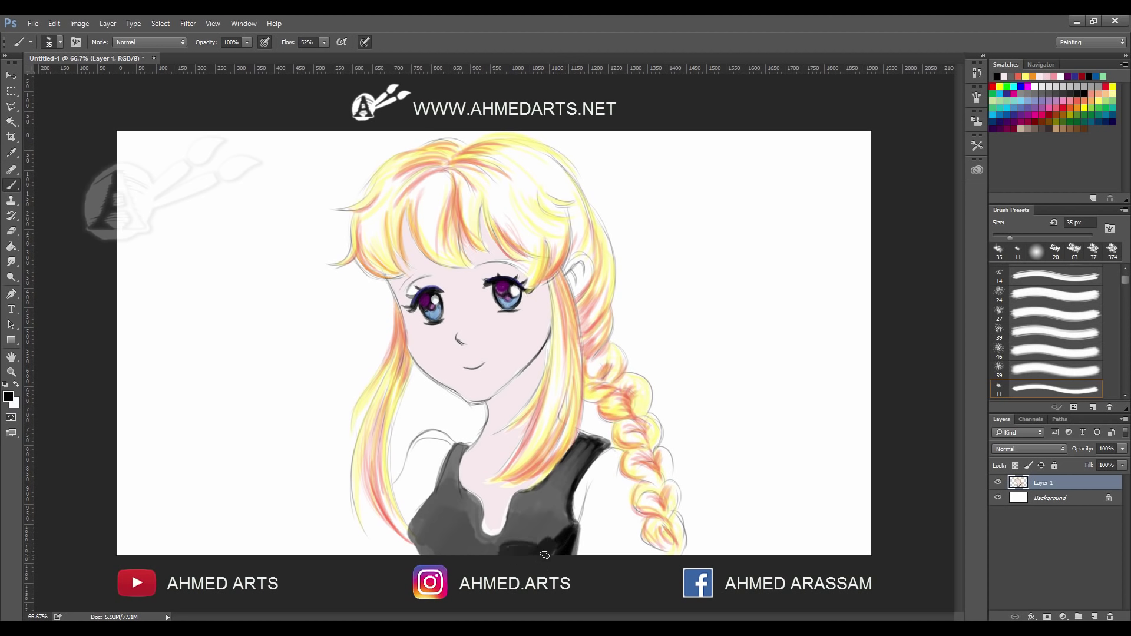
mouse_move(436, 554)
mouse_down()
mouse_move(409, 541)
mouse_move(451, 551)
mouse_move(416, 544)
mouse_move(410, 553)
mouse_move(407, 530)
mouse_move(408, 548)
mouse_up()
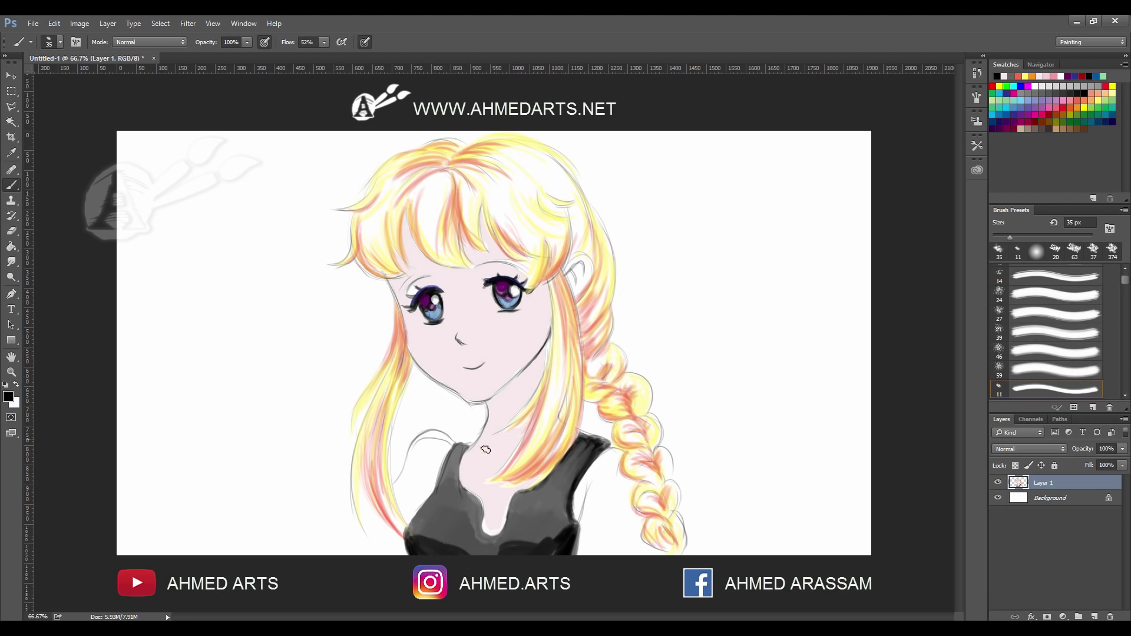
mouse_move(469, 448)
mouse_down()
mouse_move(459, 487)
mouse_move(497, 530)
mouse_move(462, 488)
mouse_move(485, 493)
mouse_up()
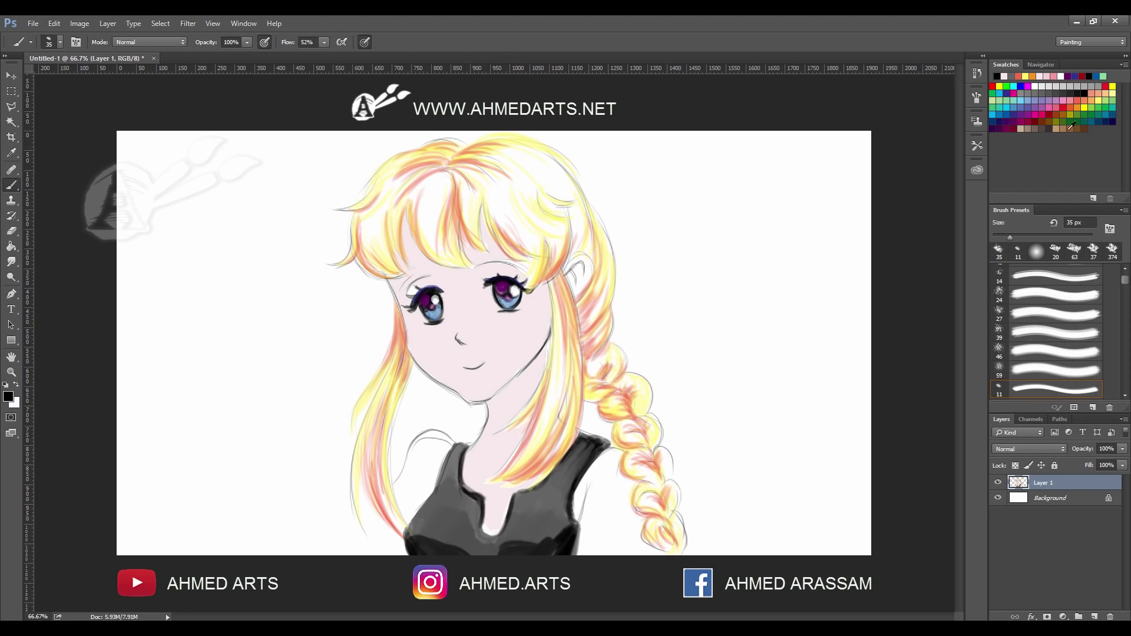
Add lighter salmon accents to the bangs and pink shadows under the jaw and on the face's right edge.
click(1081, 99)
drag(487, 231, 462, 260)
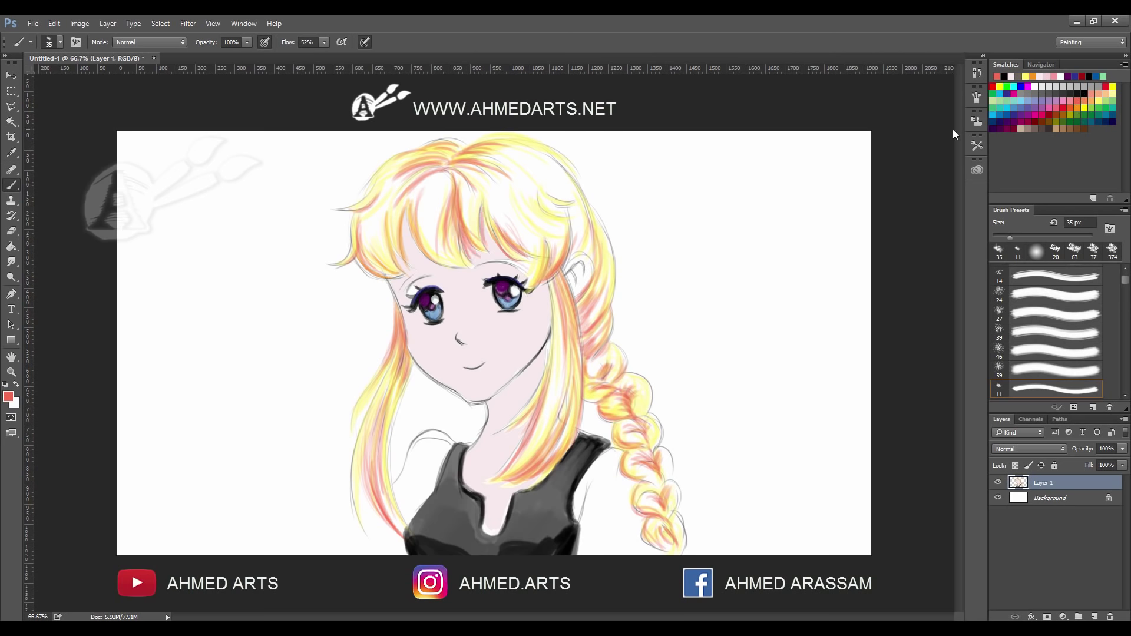
click(8, 398)
click(844, 380)
click(1043, 356)
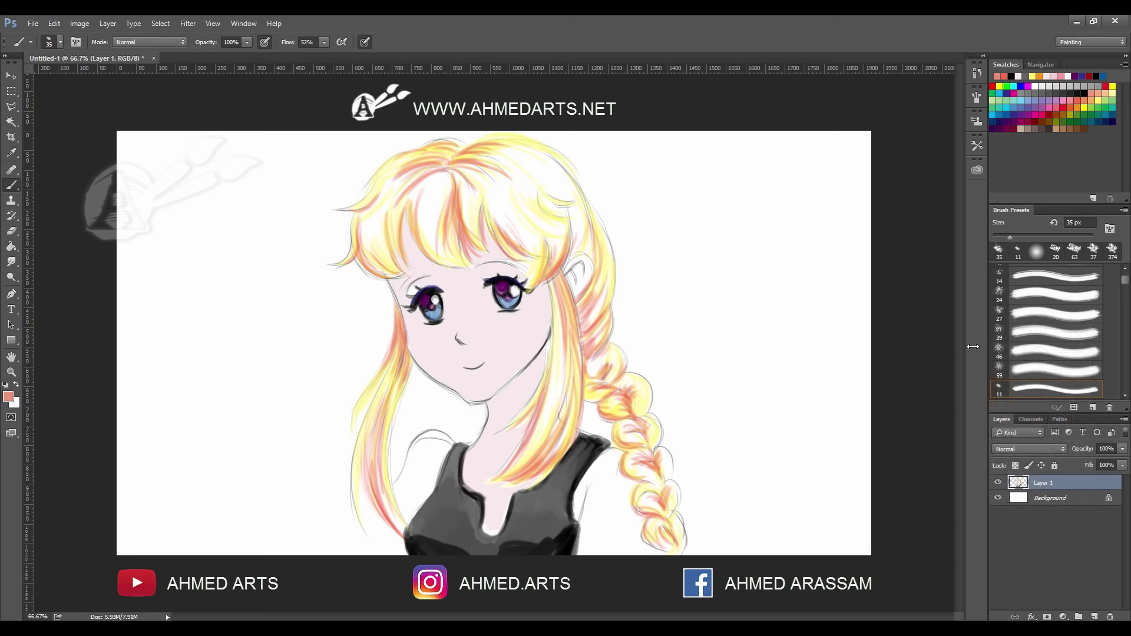
drag(402, 242, 412, 259)
drag(400, 209, 407, 265)
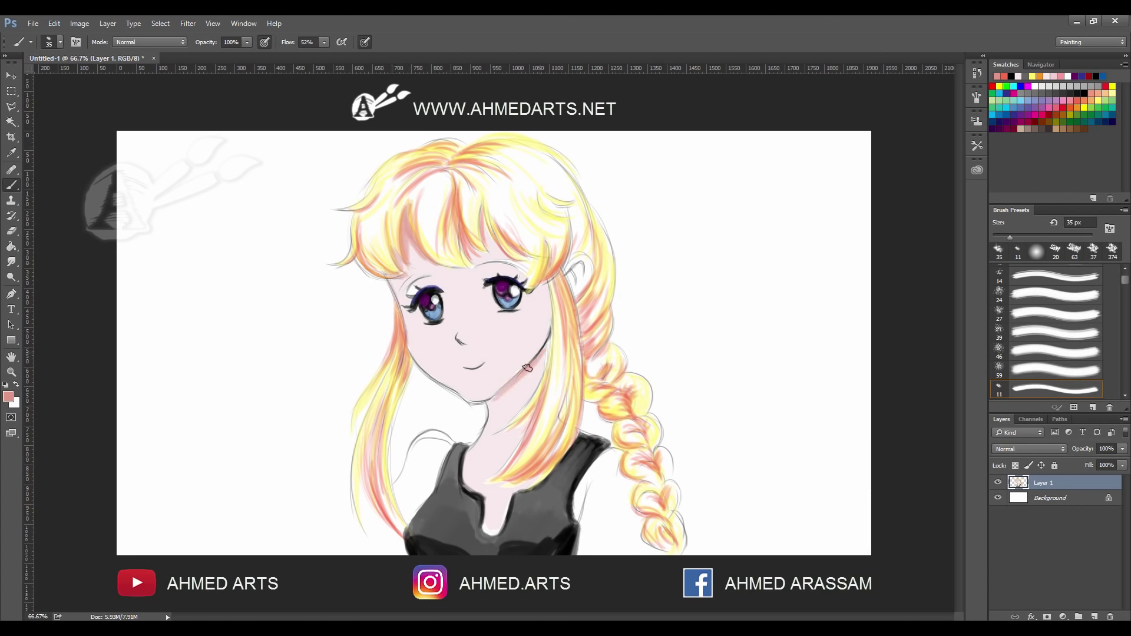
mouse_move(540, 361)
mouse_down()
mouse_move(534, 389)
mouse_move(522, 383)
mouse_move(508, 416)
mouse_move(513, 383)
mouse_move(503, 412)
mouse_up()
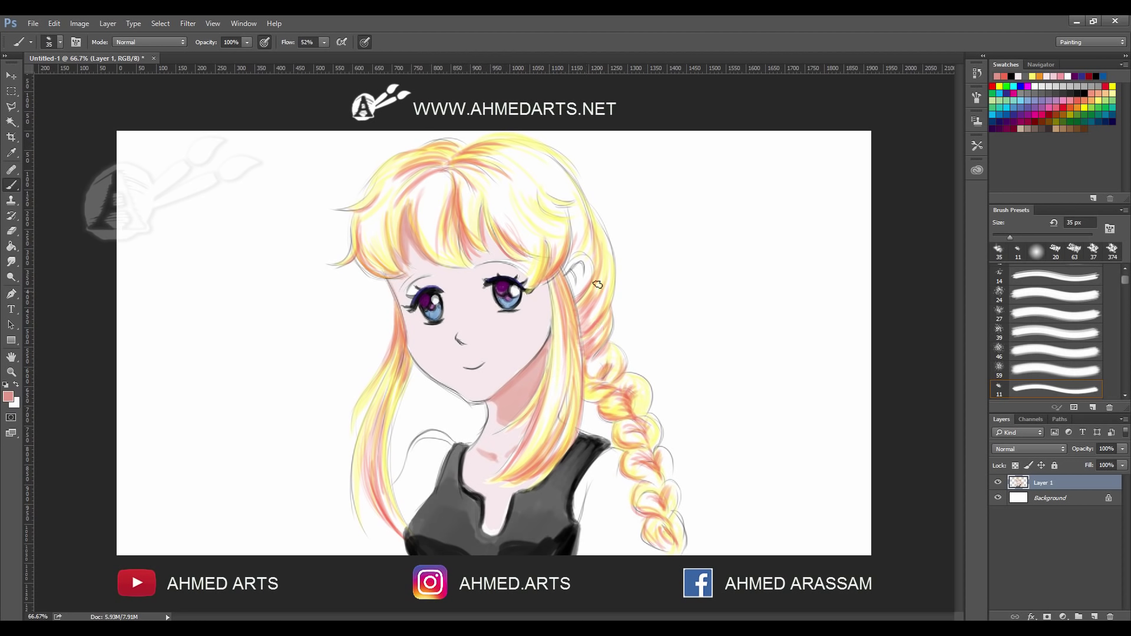
drag(537, 284, 547, 321)
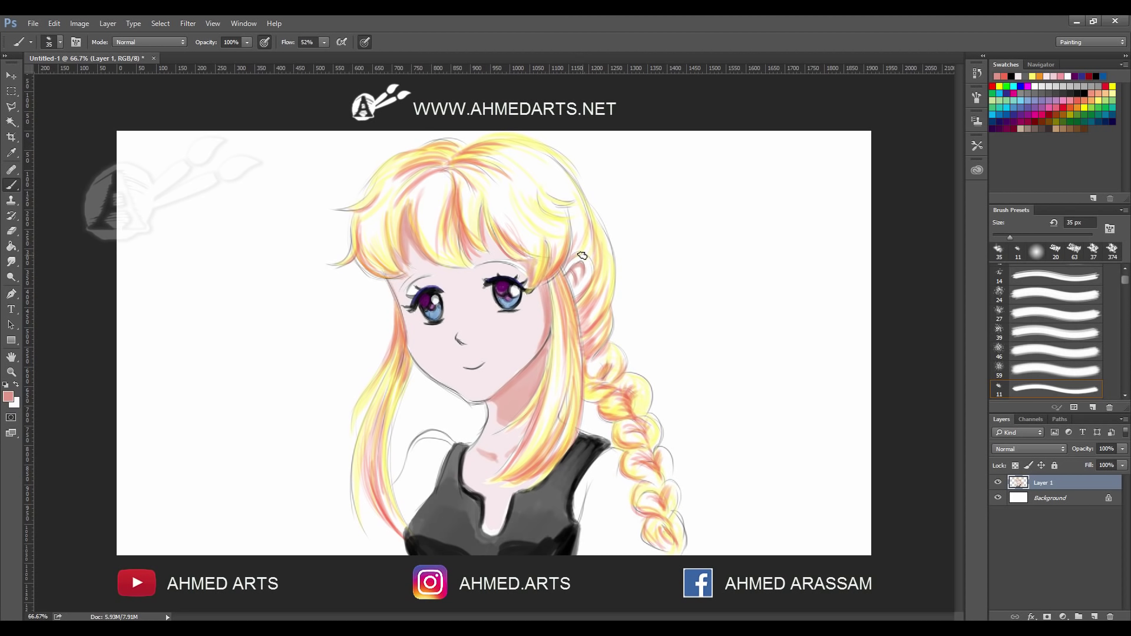
Redraw the right eyebrow line in black with a 20 px brush, then pick dark reddish-brown.
key(d)
drag(403, 288, 438, 271)
key(ctrl+z)
key(bracketleft)
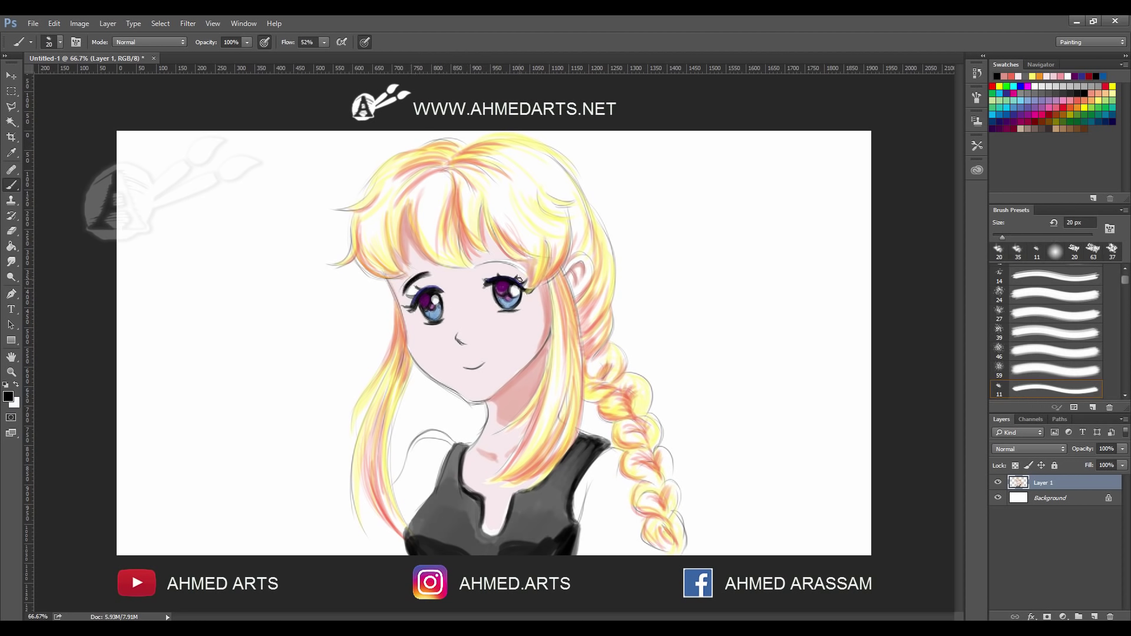
mouse_move(491, 261)
mouse_down()
mouse_move(526, 265)
mouse_move(512, 265)
mouse_up()
click(1044, 120)
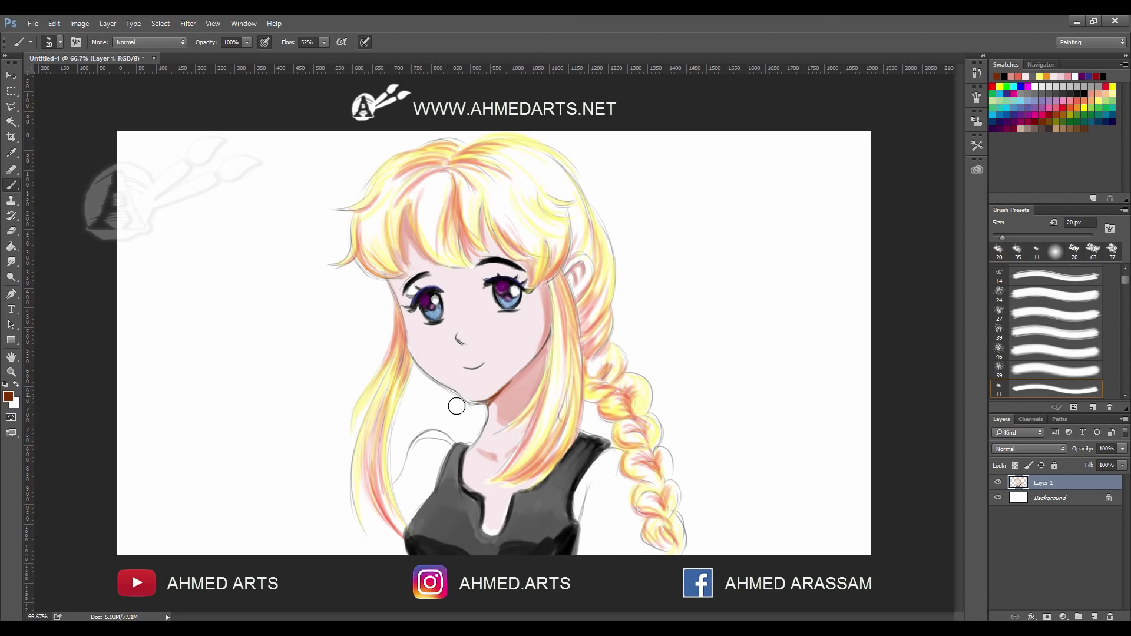
click(427, 341)
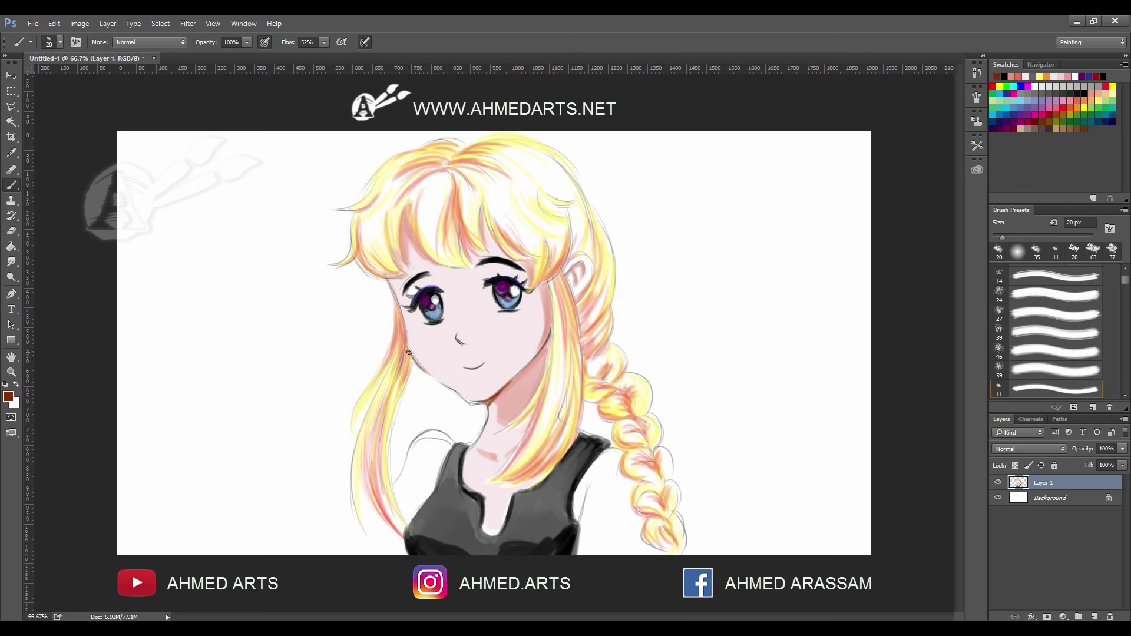
Choose the scatter brush and darken the hair strands left of the face and neck.
click(421, 391)
right_click(421, 389)
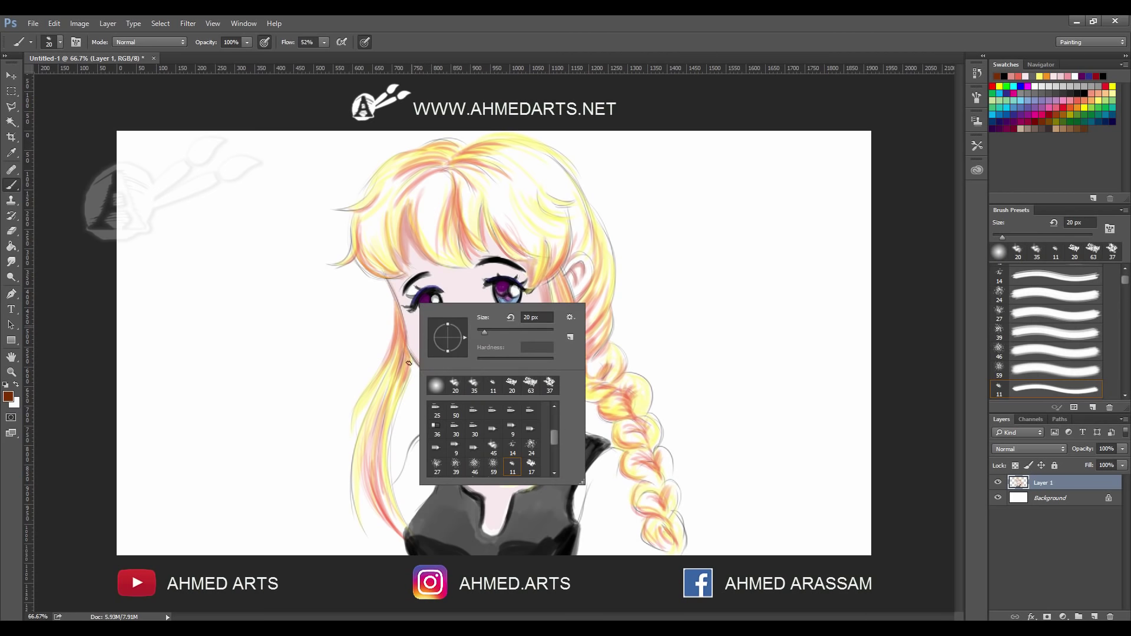
double_click(454, 413)
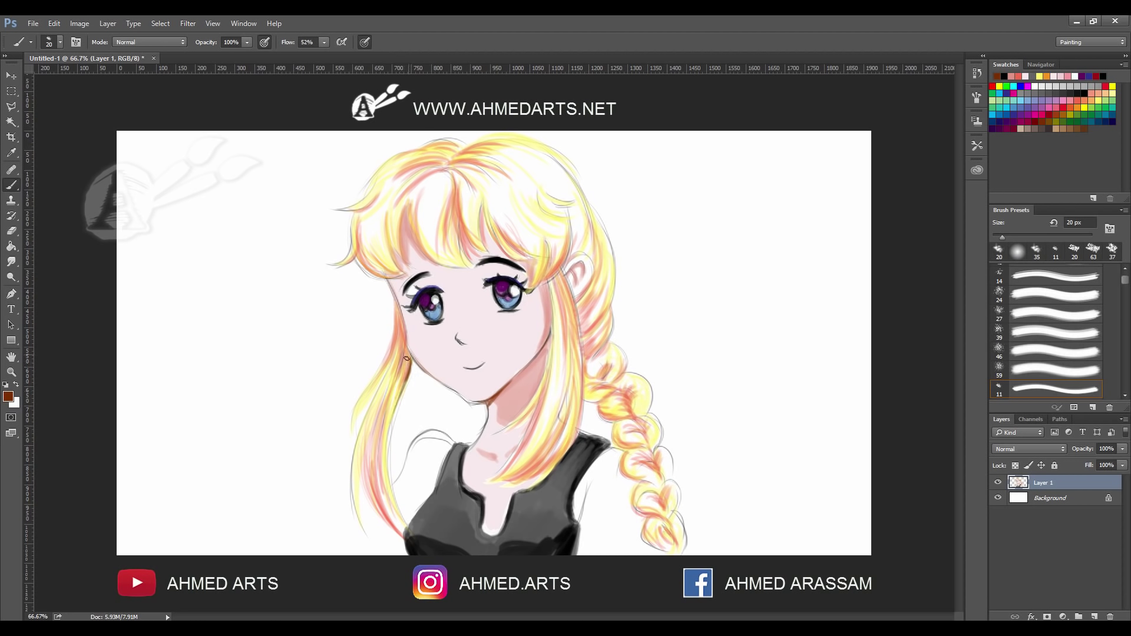
drag(406, 357, 388, 387)
drag(405, 319, 361, 435)
mouse_move(391, 352)
mouse_down()
mouse_move(362, 434)
mouse_move(392, 409)
mouse_up()
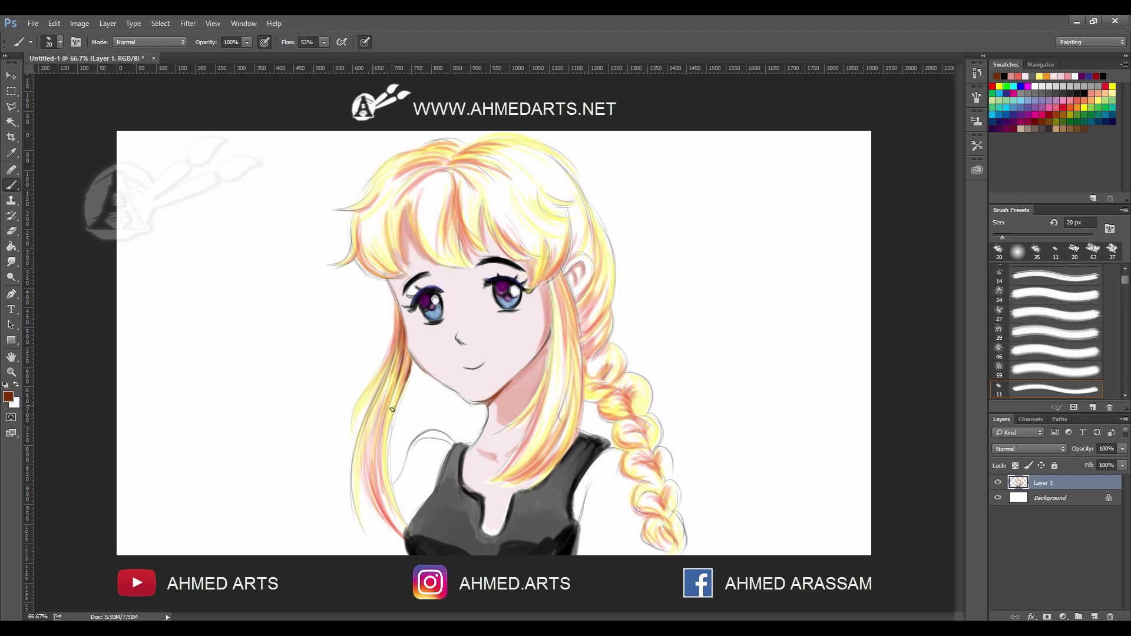
mouse_move(372, 449)
mouse_down()
mouse_move(393, 528)
mouse_move(384, 512)
mouse_up()
drag(377, 406, 386, 506)
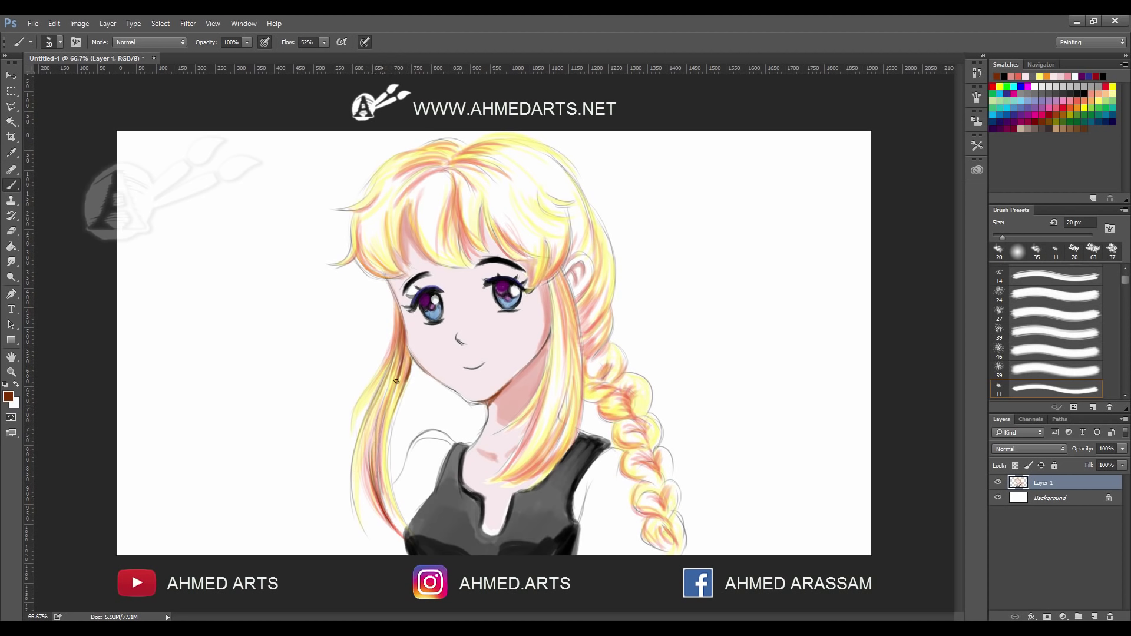
drag(367, 437, 384, 510)
Shade the bangs, upper-left strands and crown darker orange.
mouse_move(405, 213)
mouse_down()
mouse_move(401, 265)
mouse_move(386, 268)
mouse_move(439, 264)
mouse_up()
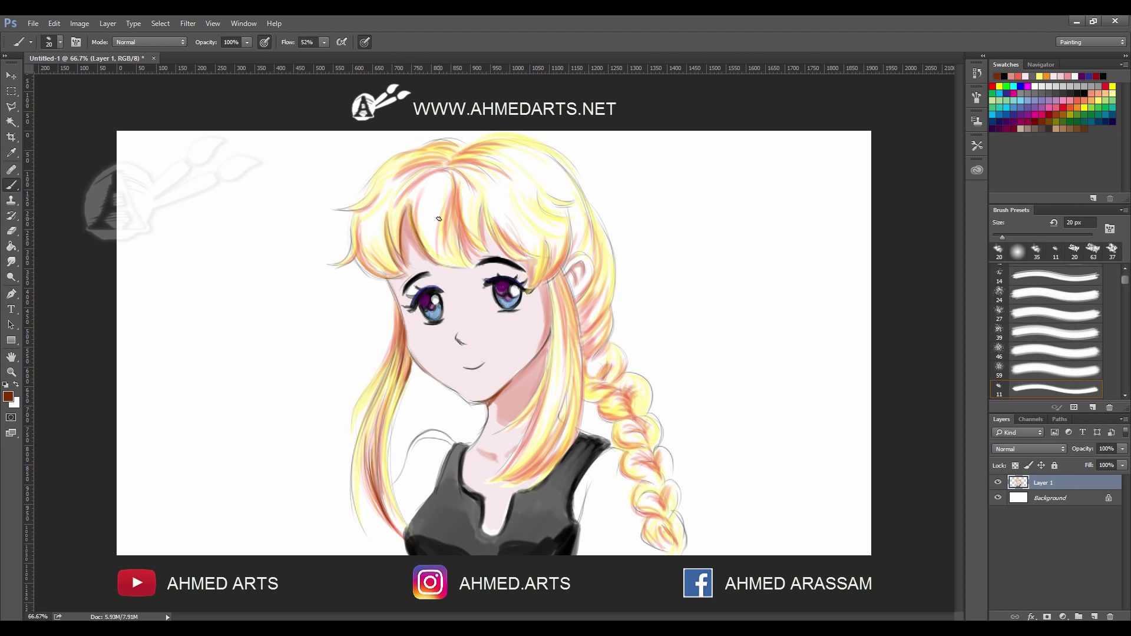
drag(439, 221, 466, 264)
drag(460, 192, 474, 262)
mouse_move(484, 196)
mouse_down()
mouse_move(486, 244)
mouse_move(508, 251)
mouse_up()
mouse_move(378, 194)
mouse_down()
mouse_move(353, 221)
mouse_move(347, 212)
mouse_move(338, 257)
mouse_move(340, 219)
mouse_up()
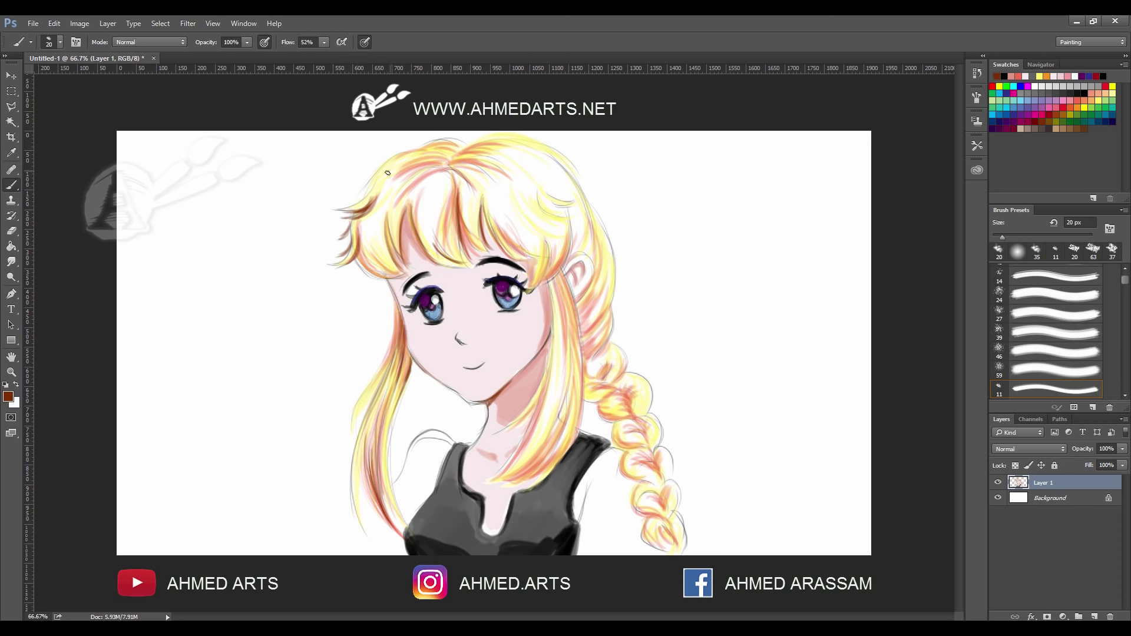
drag(389, 176, 359, 188)
mouse_move(412, 156)
mouse_down()
mouse_move(457, 152)
mouse_move(397, 168)
mouse_move(401, 195)
mouse_move(409, 183)
mouse_move(390, 201)
mouse_up()
drag(442, 171, 487, 142)
mouse_move(440, 182)
mouse_down()
mouse_move(500, 164)
mouse_move(483, 158)
mouse_move(508, 168)
mouse_move(542, 140)
mouse_up()
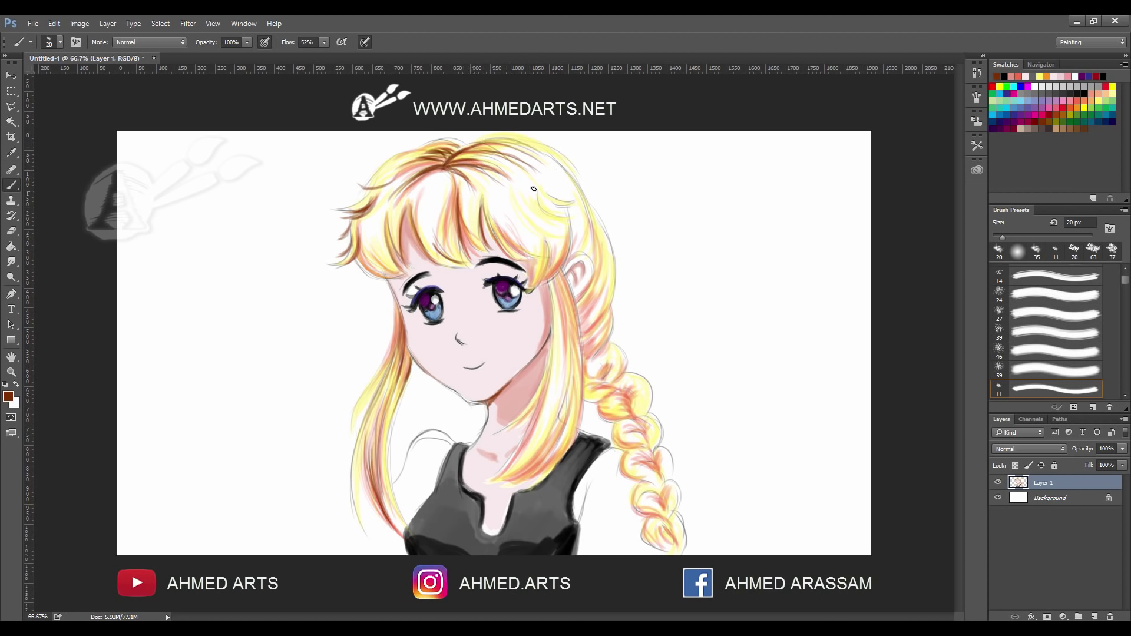
drag(477, 162, 556, 144)
Darken the strands beside the ear, face and neck with darker orange.
mouse_move(570, 244)
mouse_down()
mouse_move(549, 280)
mouse_move(525, 284)
mouse_move(590, 223)
mouse_move(589, 282)
mouse_move(565, 327)
mouse_up()
drag(560, 278, 563, 344)
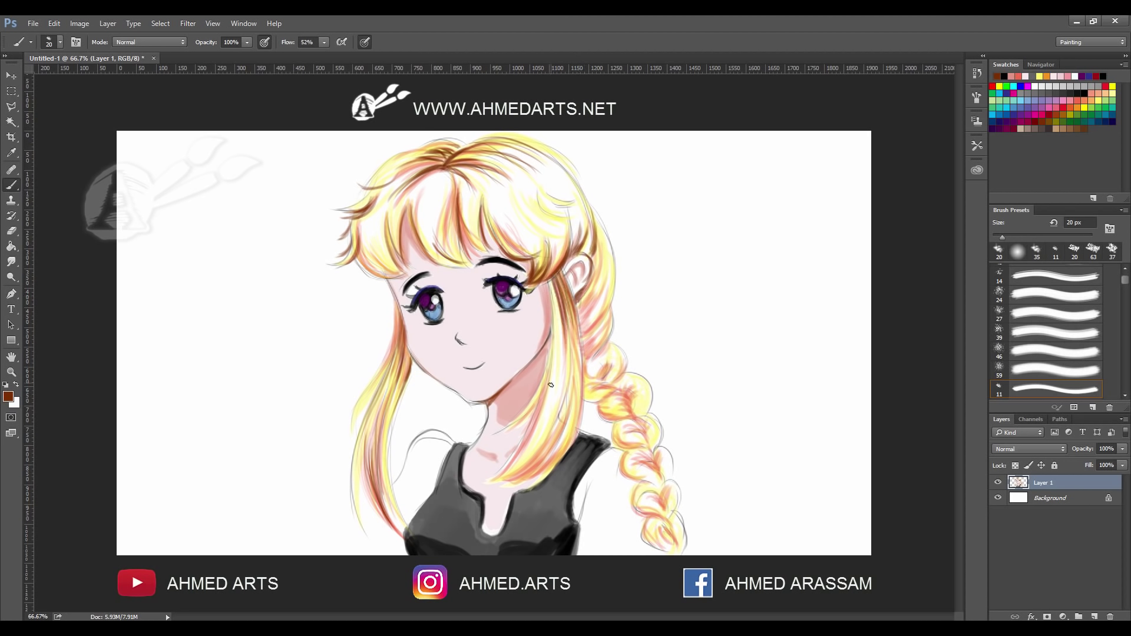
drag(565, 300, 565, 425)
drag(566, 333, 575, 423)
drag(573, 365, 543, 450)
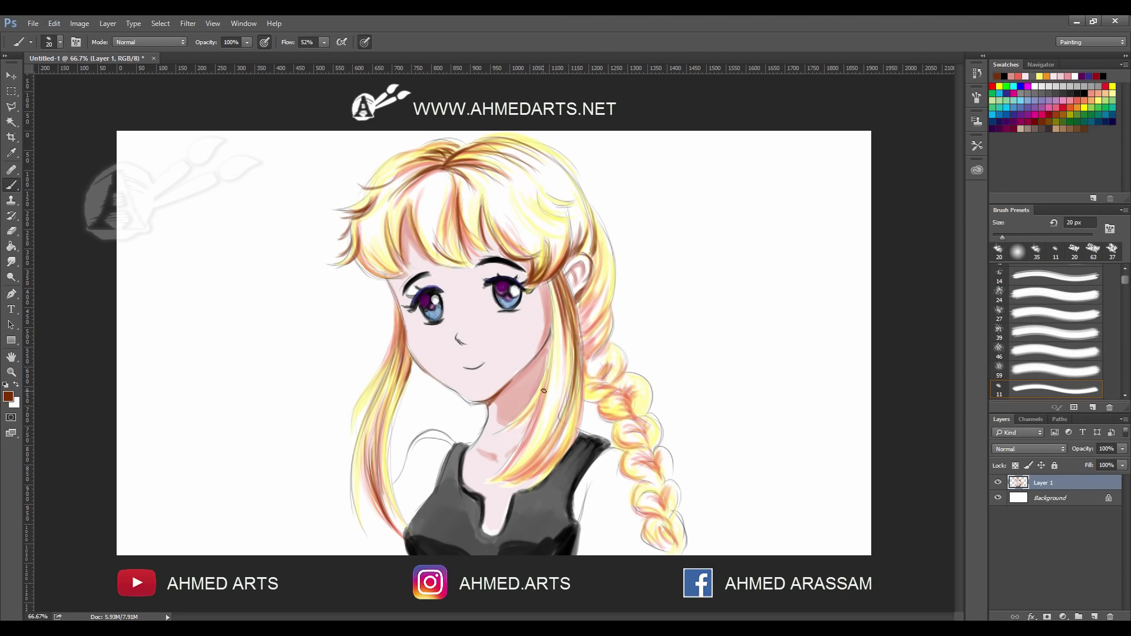
drag(543, 391, 525, 420)
drag(555, 332, 531, 433)
drag(544, 387, 488, 478)
mouse_move(551, 444)
mouse_down()
mouse_move(489, 483)
mouse_move(550, 451)
mouse_up()
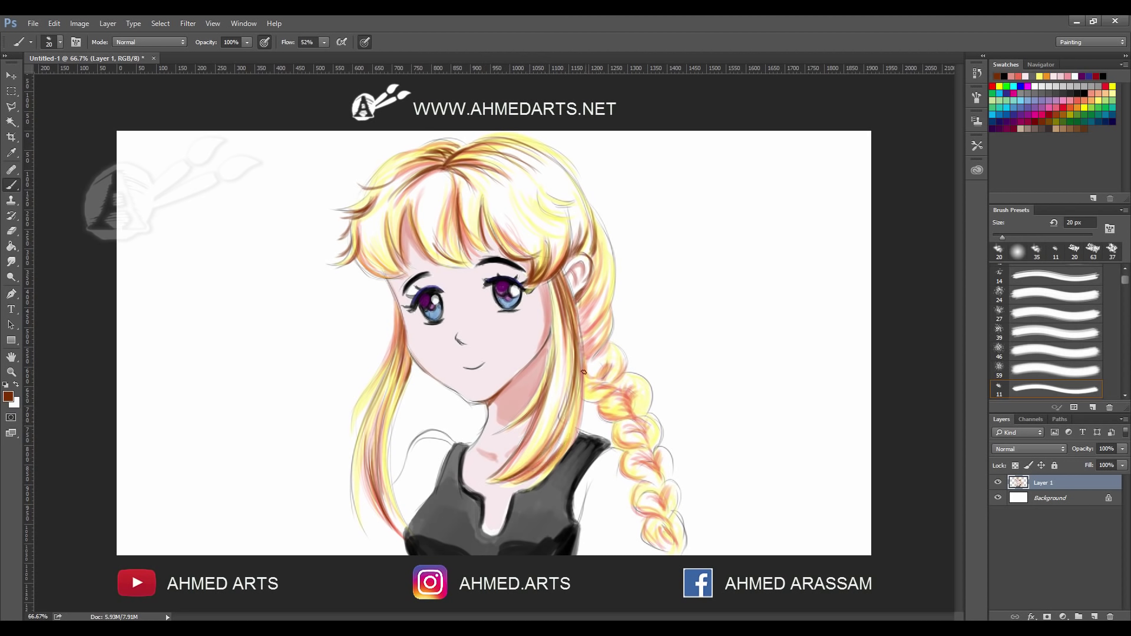
mouse_move(583, 371)
mouse_down()
mouse_move(575, 425)
mouse_move(545, 457)
mouse_move(560, 441)
mouse_up()
drag(566, 401, 527, 463)
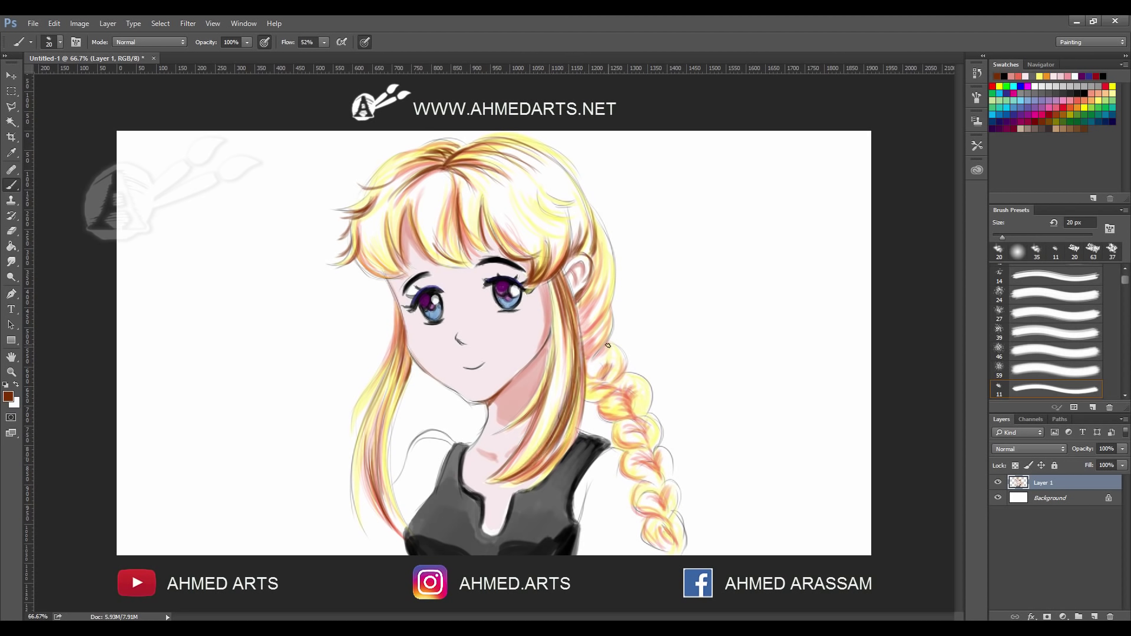
Add dark brown along the hair edge below the ear and the braid's upper-left edge.
drag(598, 342, 590, 376)
drag(591, 306, 586, 345)
mouse_move(596, 284)
mouse_down()
mouse_move(580, 325)
mouse_move(595, 364)
mouse_up()
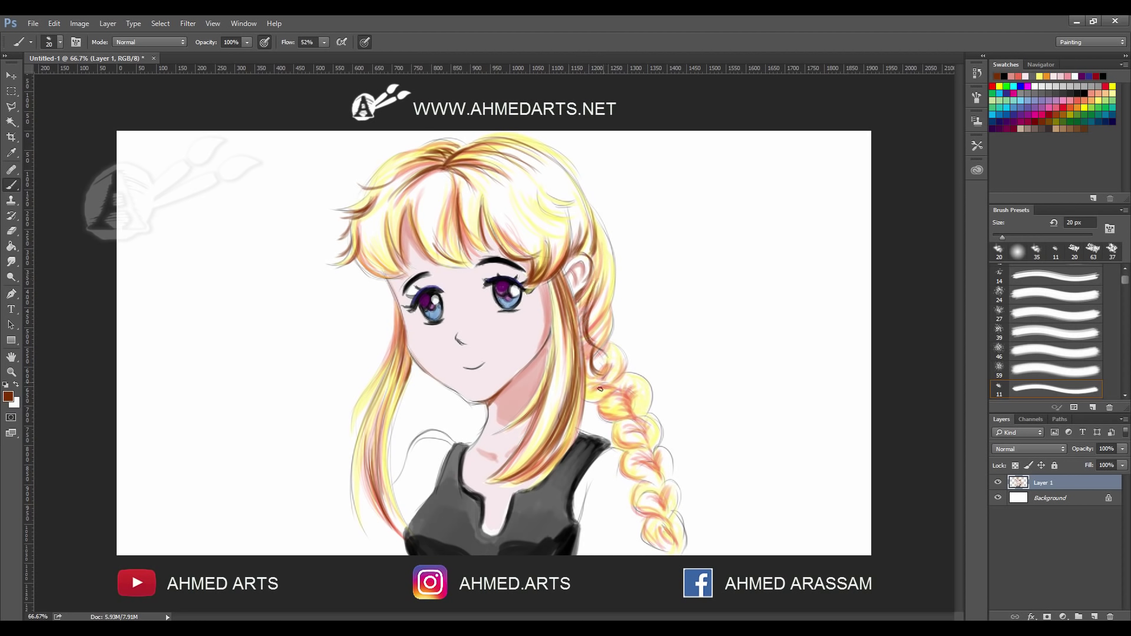
mouse_move(607, 324)
mouse_down()
mouse_move(598, 354)
mouse_move(588, 345)
mouse_move(610, 362)
mouse_up()
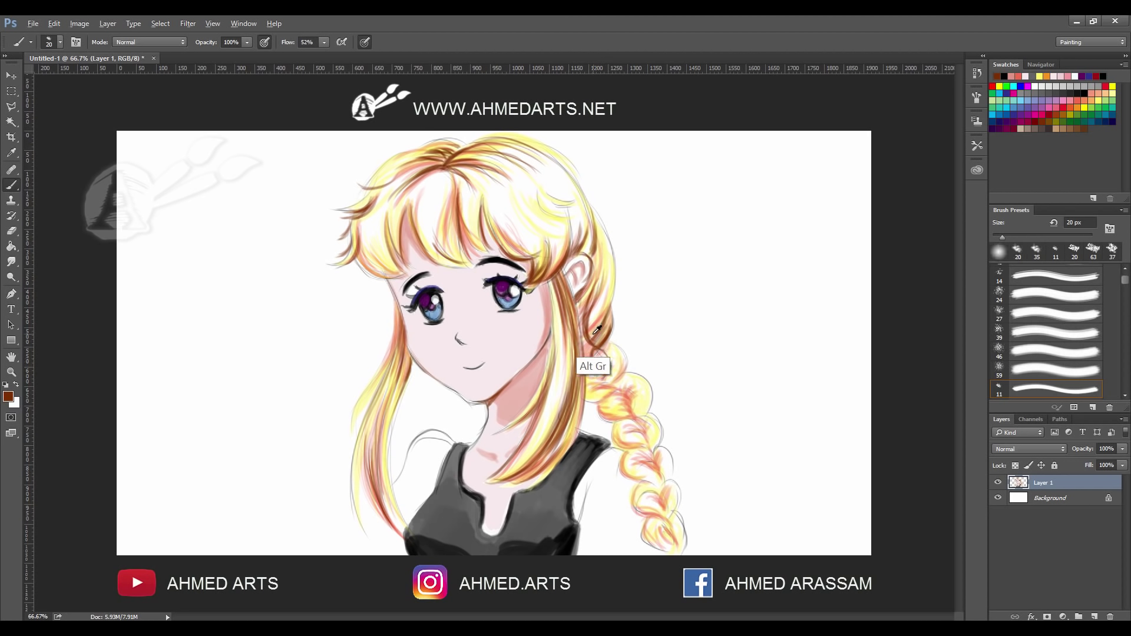
Sample salmon and tint the hair between ear and braid and along the braid pinkish.
alt+click(595, 367)
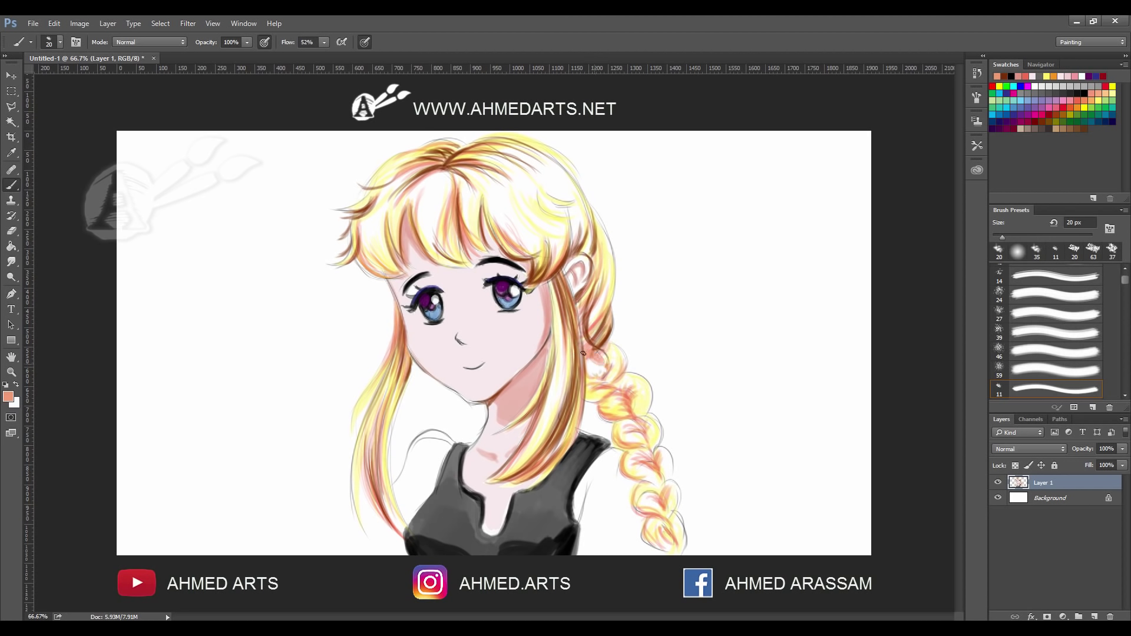
drag(597, 358, 598, 371)
drag(581, 297, 609, 284)
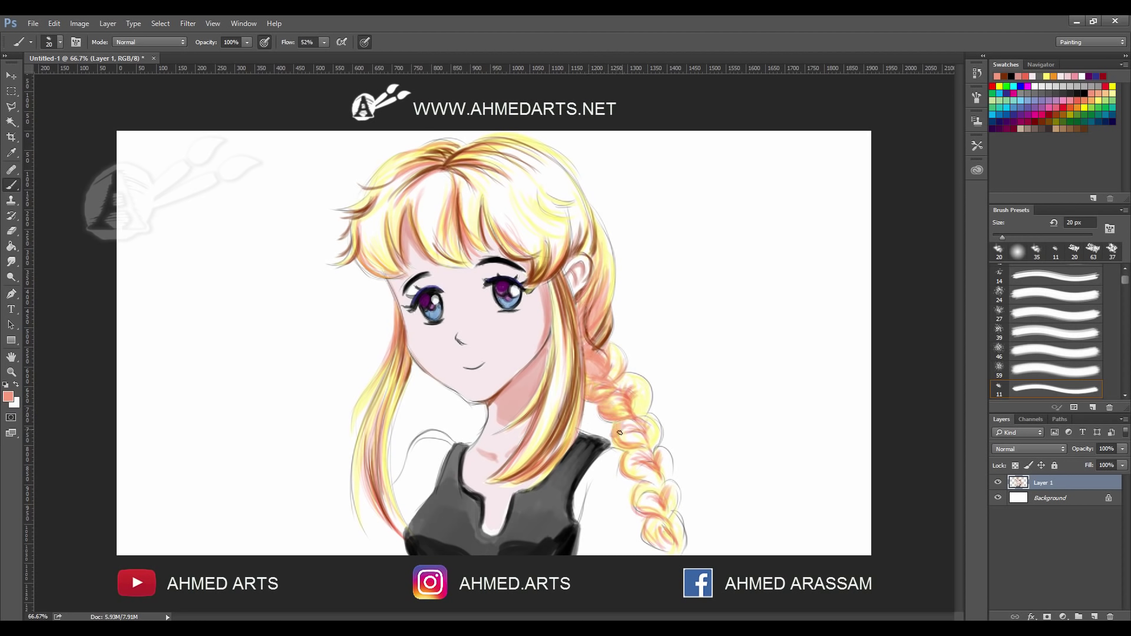
drag(629, 461, 662, 492)
Shade the braid's edges dark brown from top to bottom.
click(1003, 77)
drag(601, 390, 635, 419)
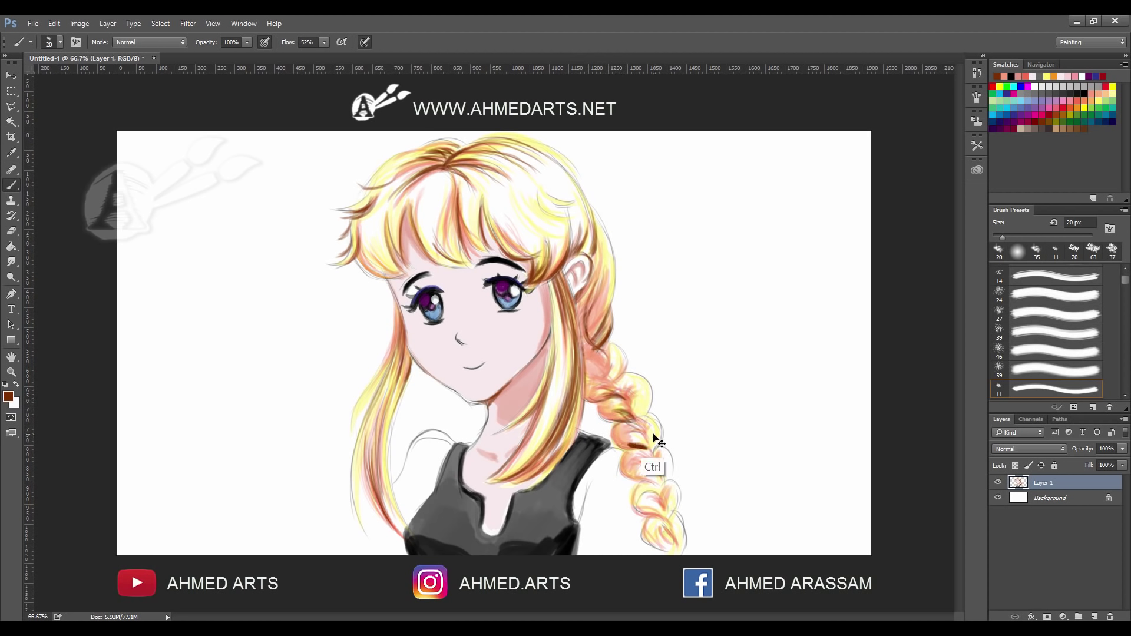
drag(630, 441, 663, 476)
mouse_move(611, 362)
mouse_down()
mouse_move(605, 377)
mouse_move(588, 347)
mouse_move(613, 383)
mouse_move(602, 348)
mouse_move(633, 407)
mouse_move(648, 392)
mouse_move(640, 418)
mouse_up()
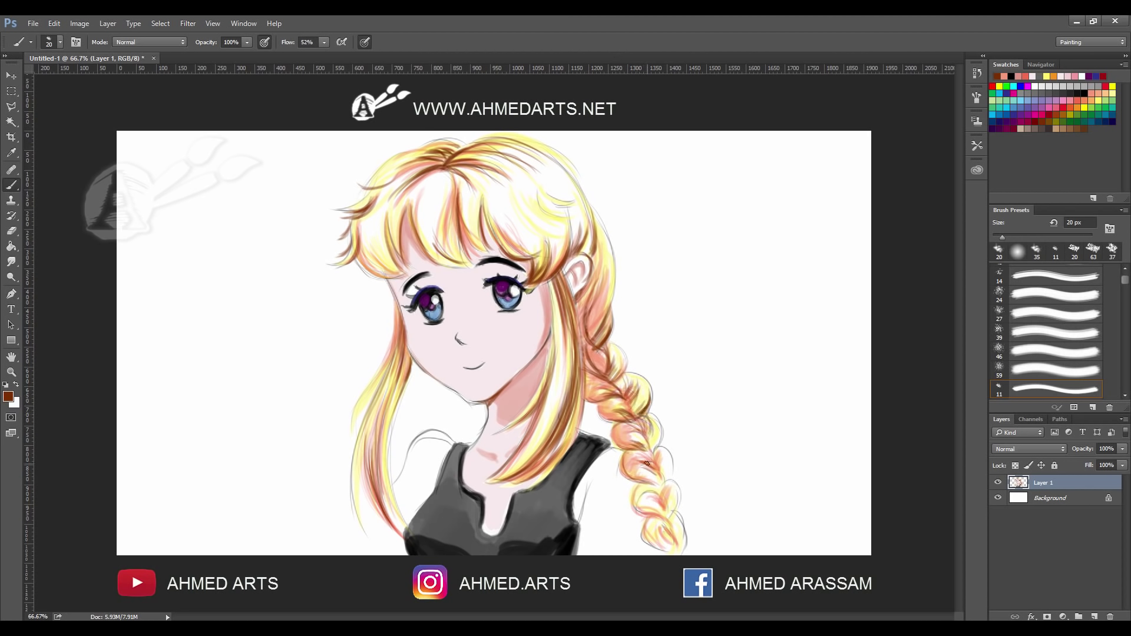
drag(652, 470, 651, 421)
drag(651, 486, 662, 510)
Shade both shoulders, the right arm and the bottom of the left hair in salmon.
click(1091, 96)
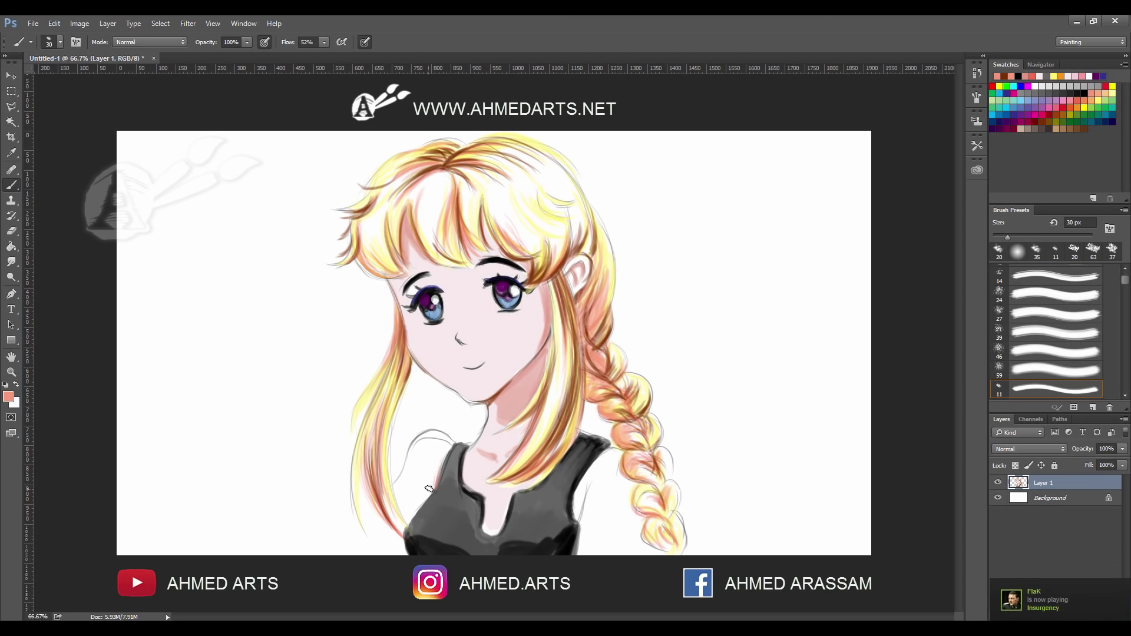
mouse_move(428, 466)
mouse_down()
mouse_move(423, 494)
mouse_move(416, 467)
mouse_up()
mouse_move(586, 478)
mouse_down()
mouse_move(580, 517)
mouse_move(613, 472)
mouse_up()
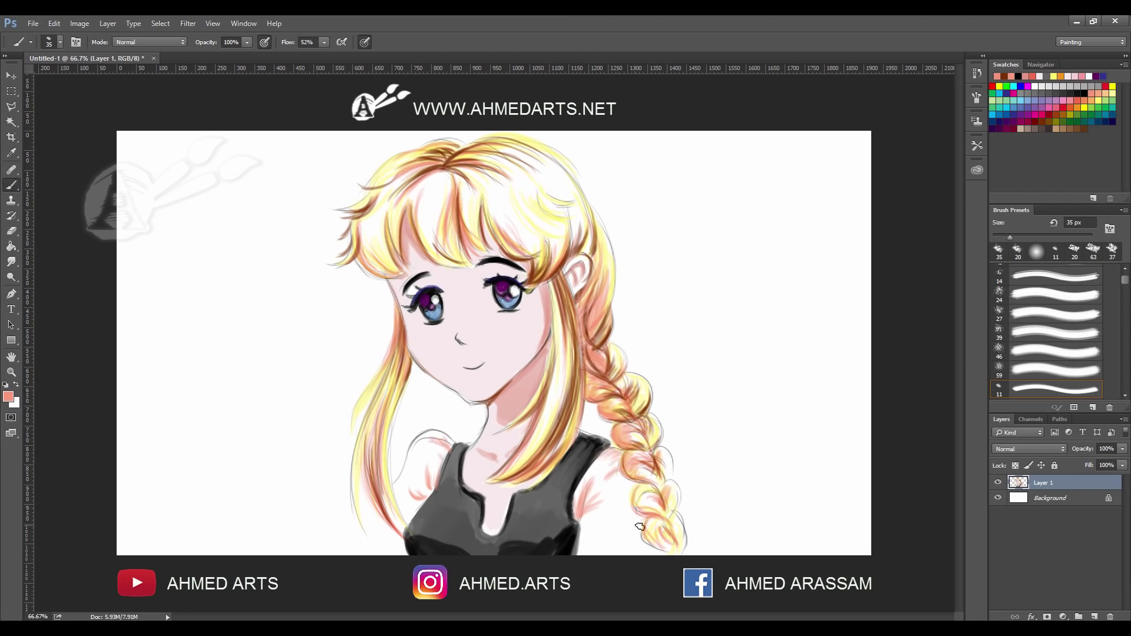
mouse_move(602, 553)
mouse_down()
mouse_move(625, 542)
mouse_move(578, 524)
mouse_up()
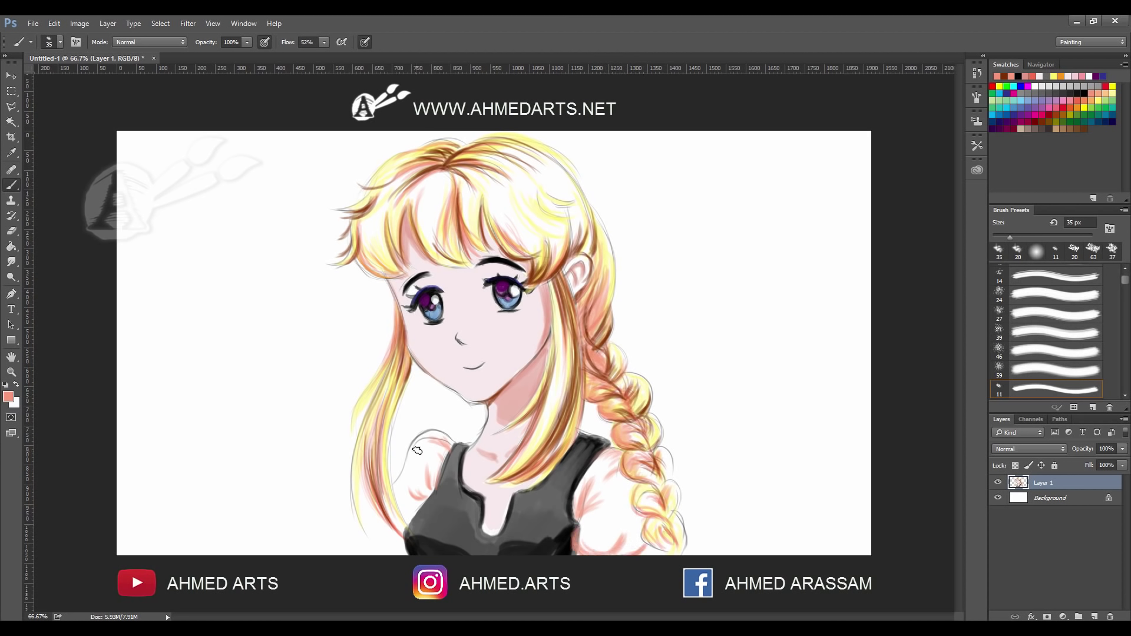
drag(399, 546, 382, 501)
alt+click(521, 383)
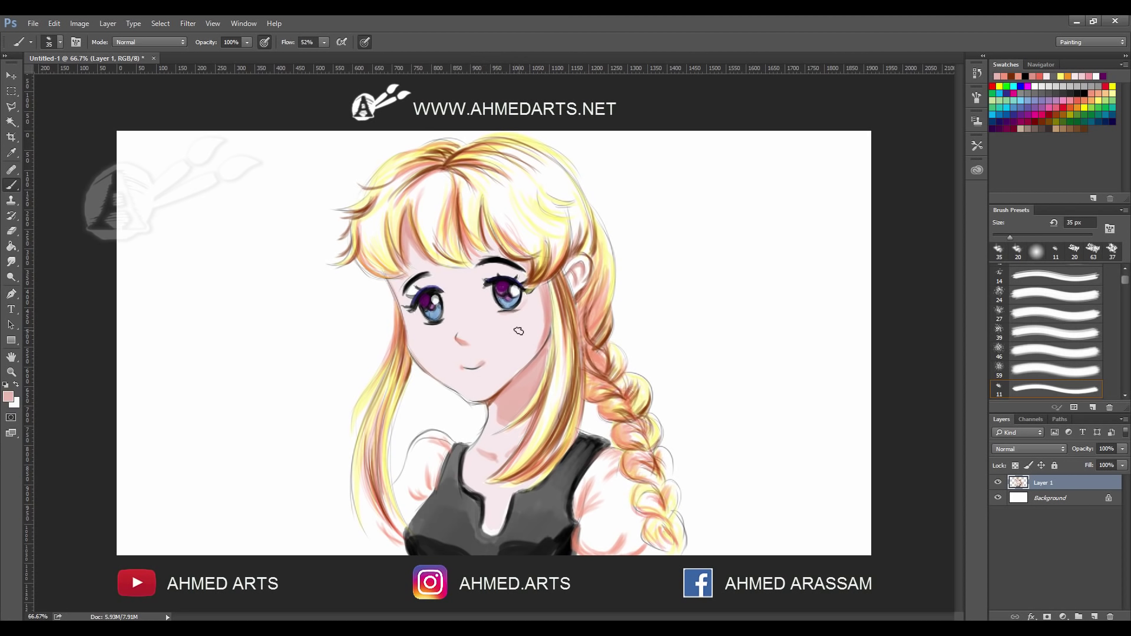
Add a pink touch under the mouth and switch to a smaller black brush.
drag(470, 380, 490, 380)
key(bracketleft)
key(d)
key(bracketleft)
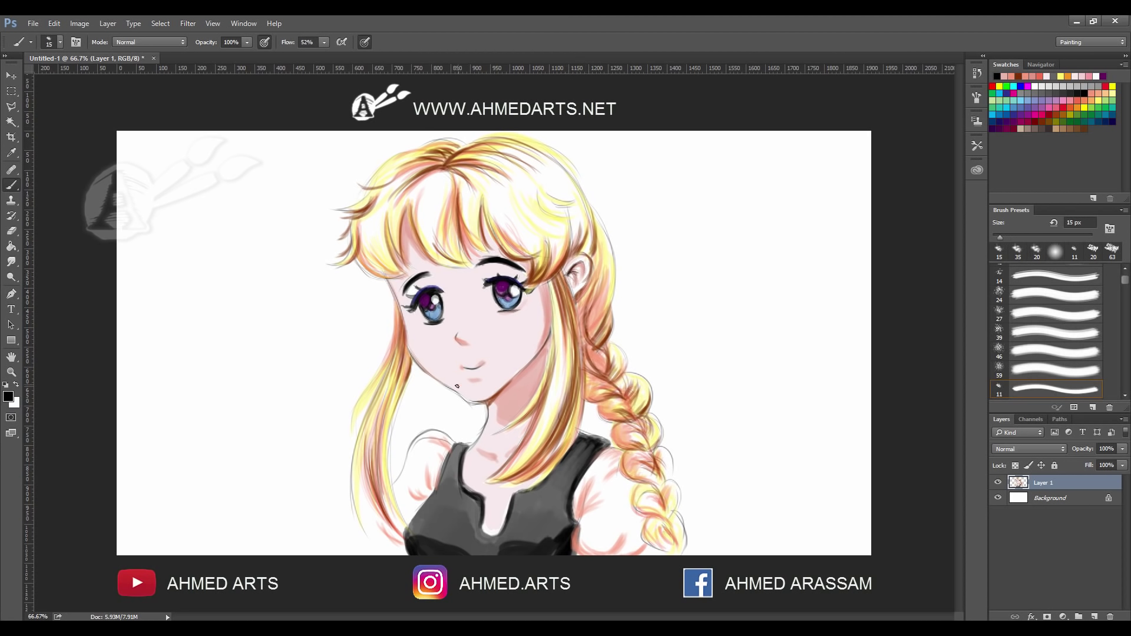
right_click(465, 367)
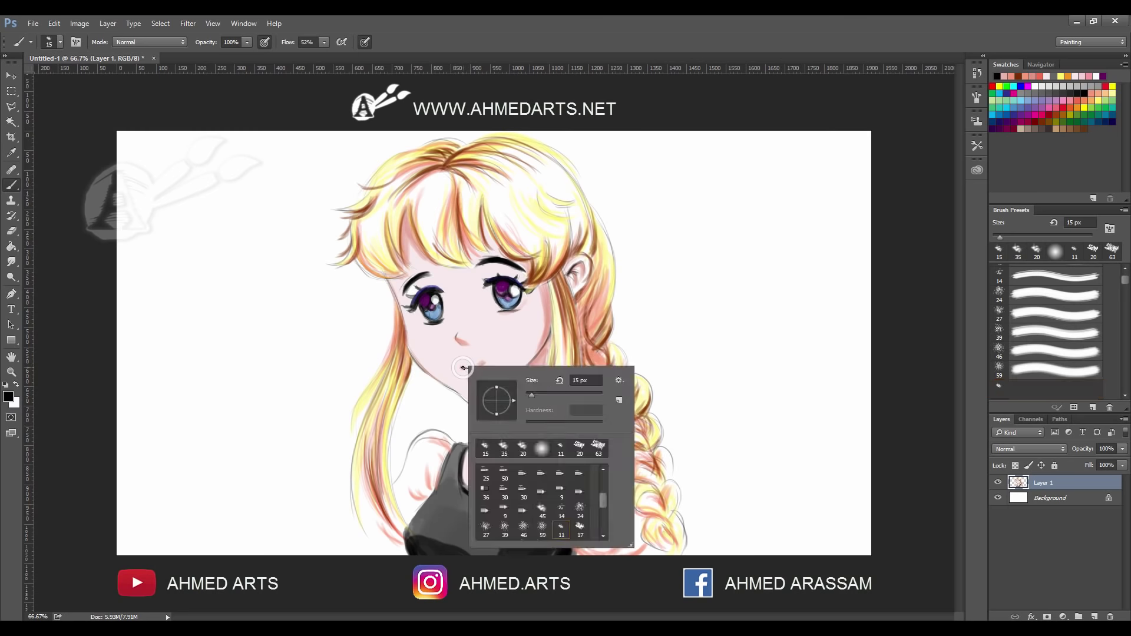
key(Escape)
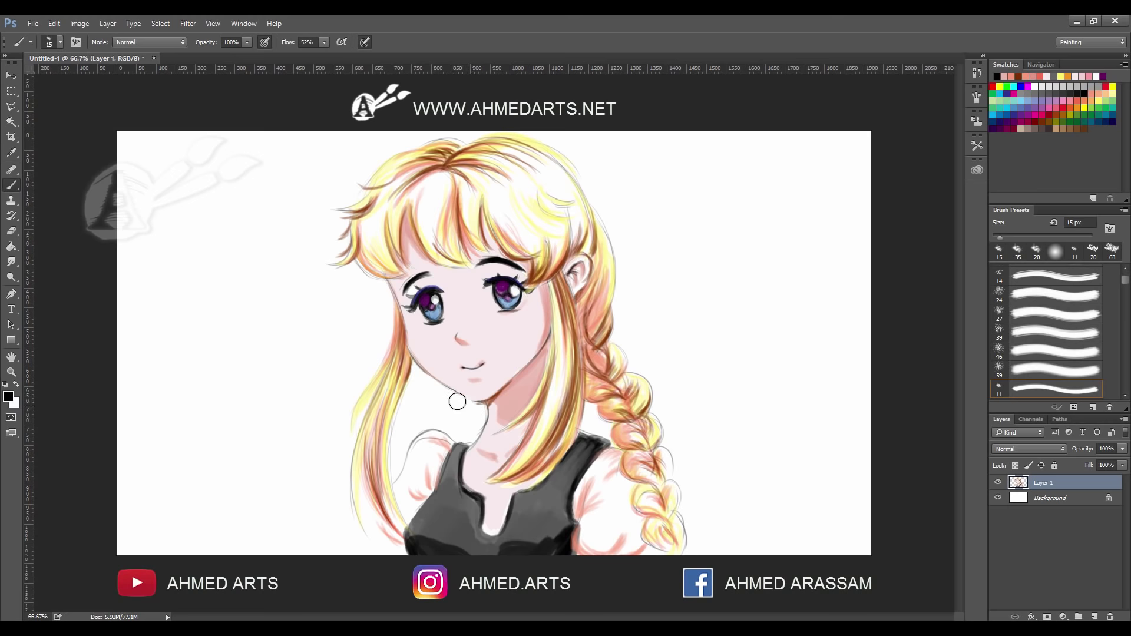
Retrace the chin line in black with a tiny soft round brush, then reselect pink.
click(481, 408)
right_click(481, 407)
double_click(453, 454)
drag(459, 393, 473, 404)
click(1038, 76)
Enlarge the brush to 70 px and brush very light pink highlights over the hair.
key(bracketright)
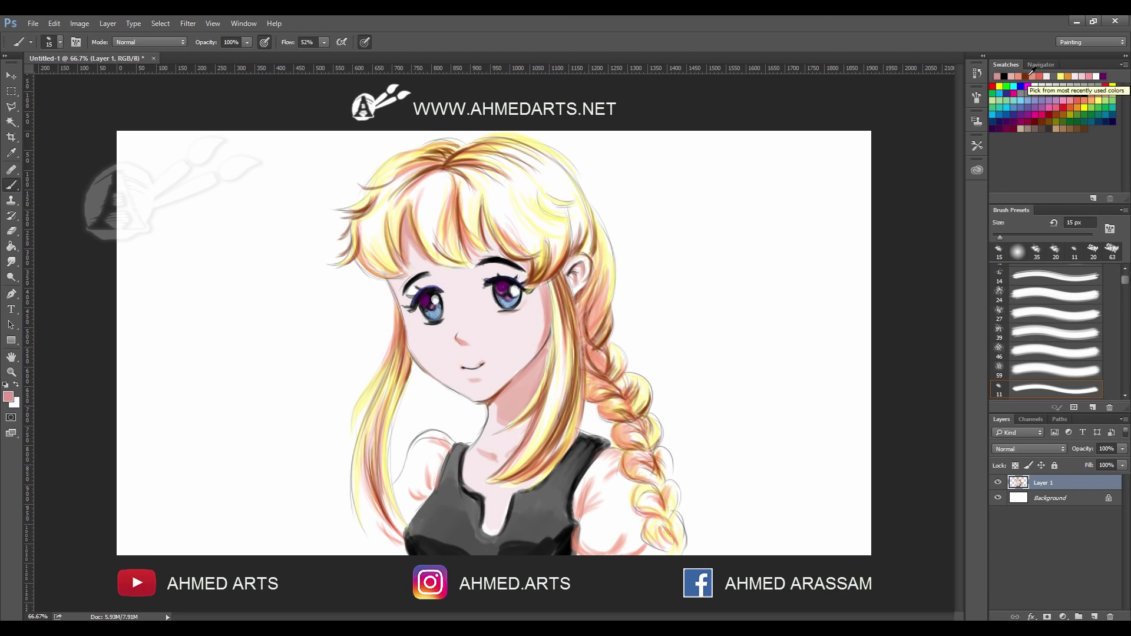
key(bracketright)
key(bracketright)
key(bracketright)
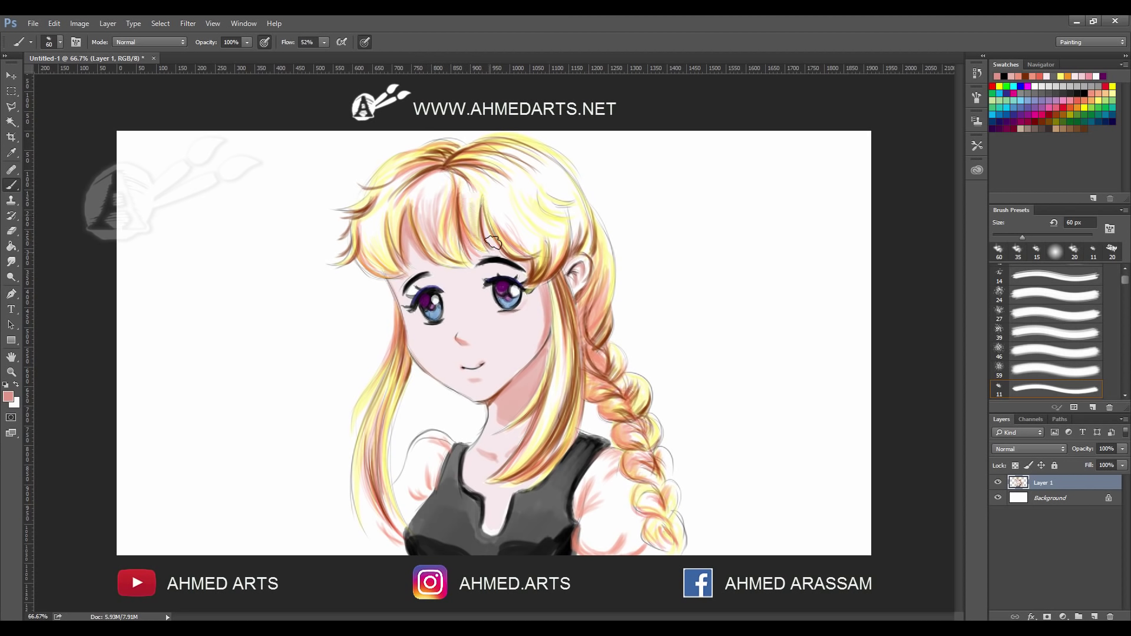
key(bracketright)
key(bracketright)
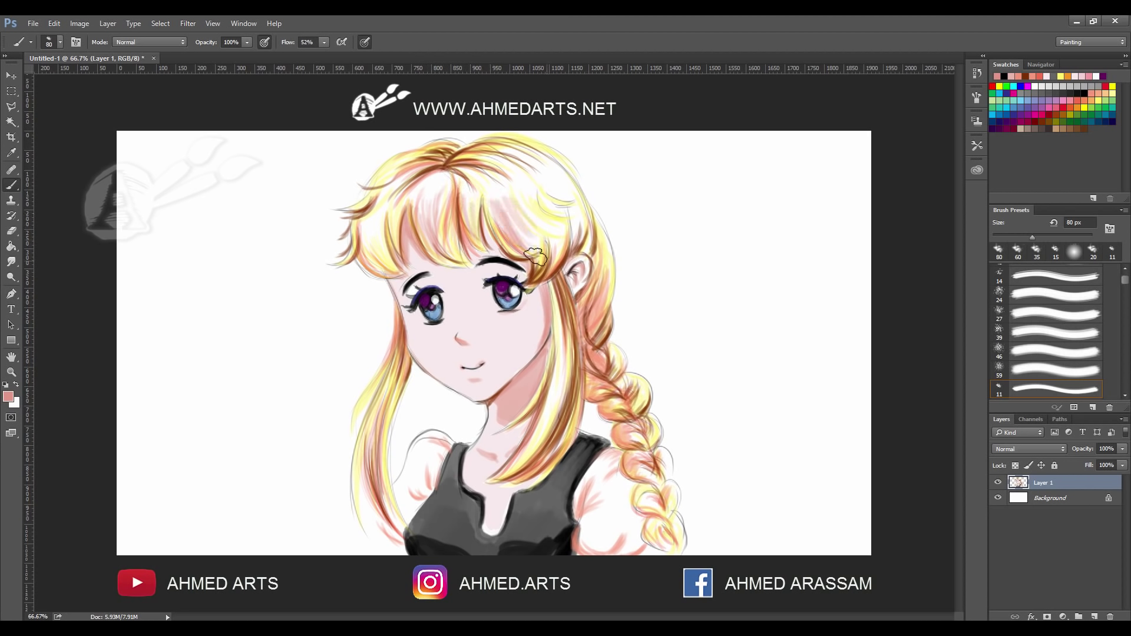
alt+click(516, 269)
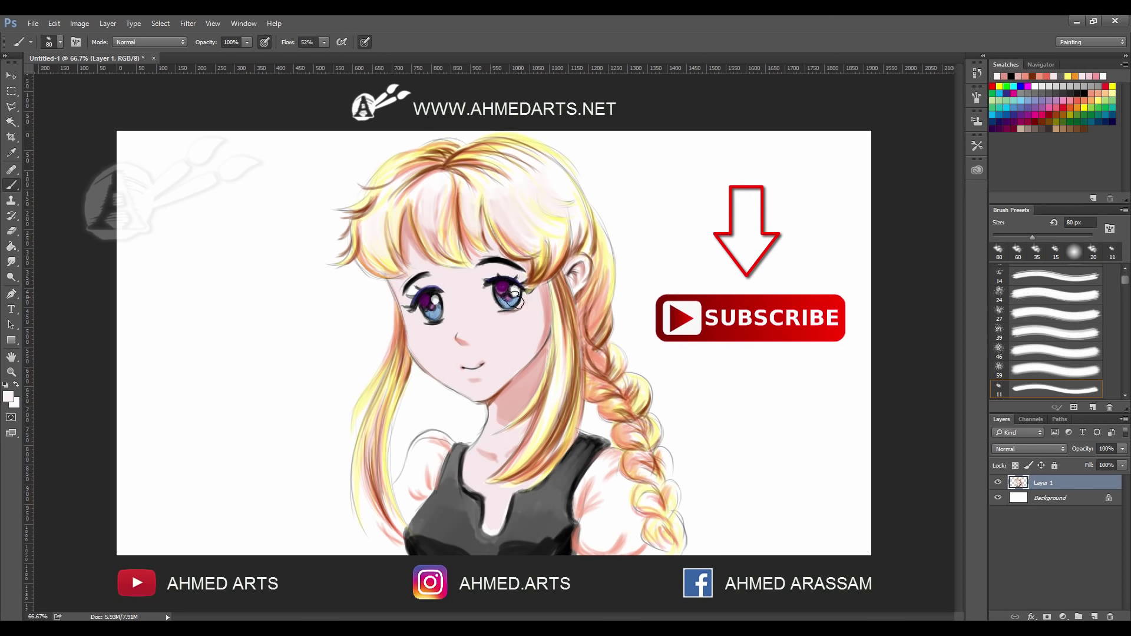
key(bracketleft)
key(bracketleft)
key(bracketleft)
key(bracketleft)
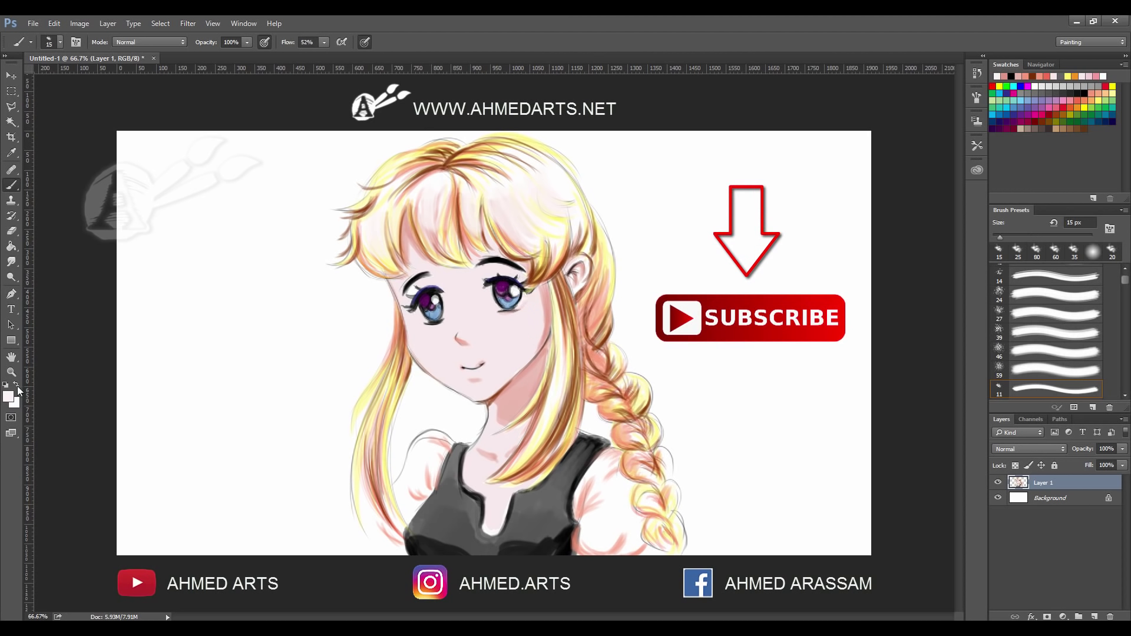
alt+click(524, 299)
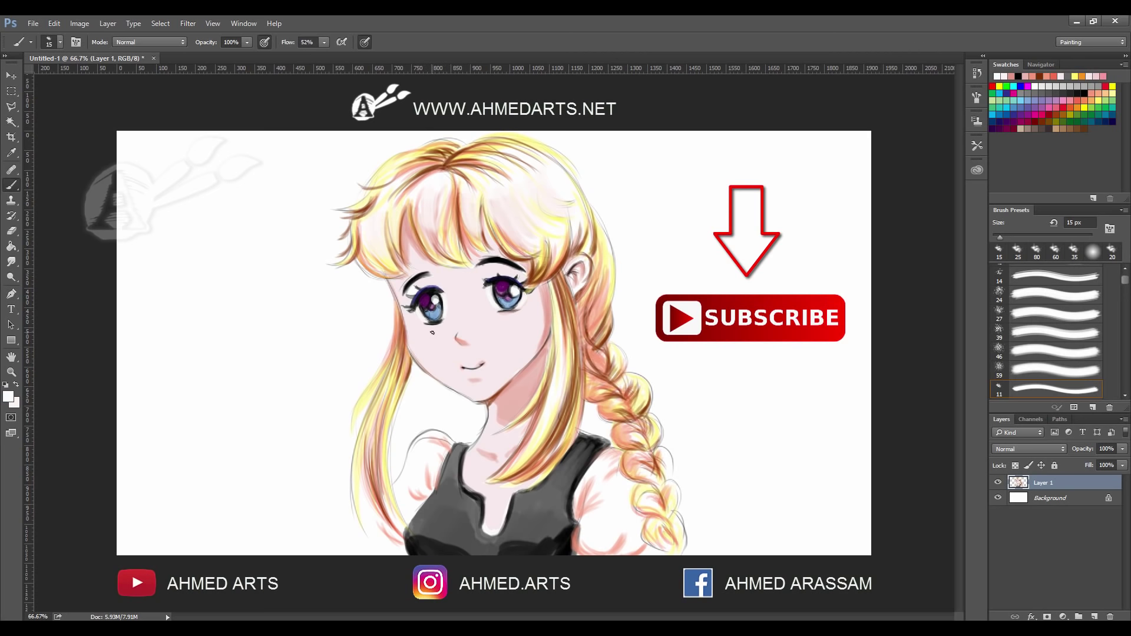
Draw a thin neck line below the chin and sign with '2016' in black left of the hair.
drag(479, 419, 460, 452)
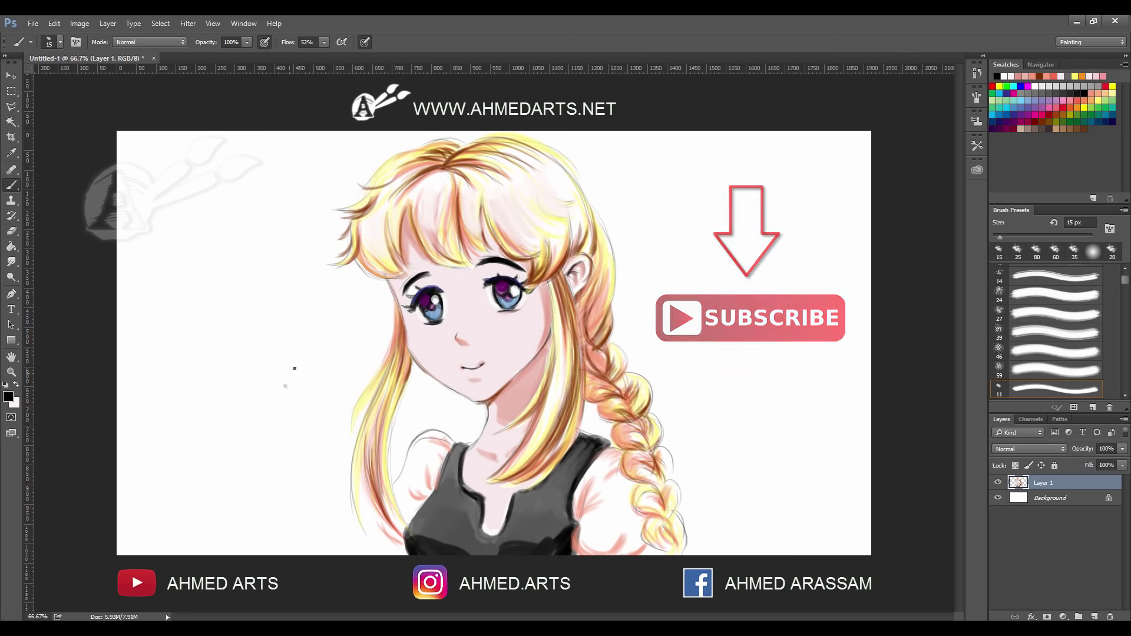
key(d)
mouse_move(278, 446)
mouse_down()
mouse_move(288, 401)
mouse_move(346, 384)
mouse_up()
mouse_move(303, 423)
mouse_down()
mouse_move(311, 433)
mouse_move(314, 420)
mouse_up()
drag(320, 410, 325, 417)
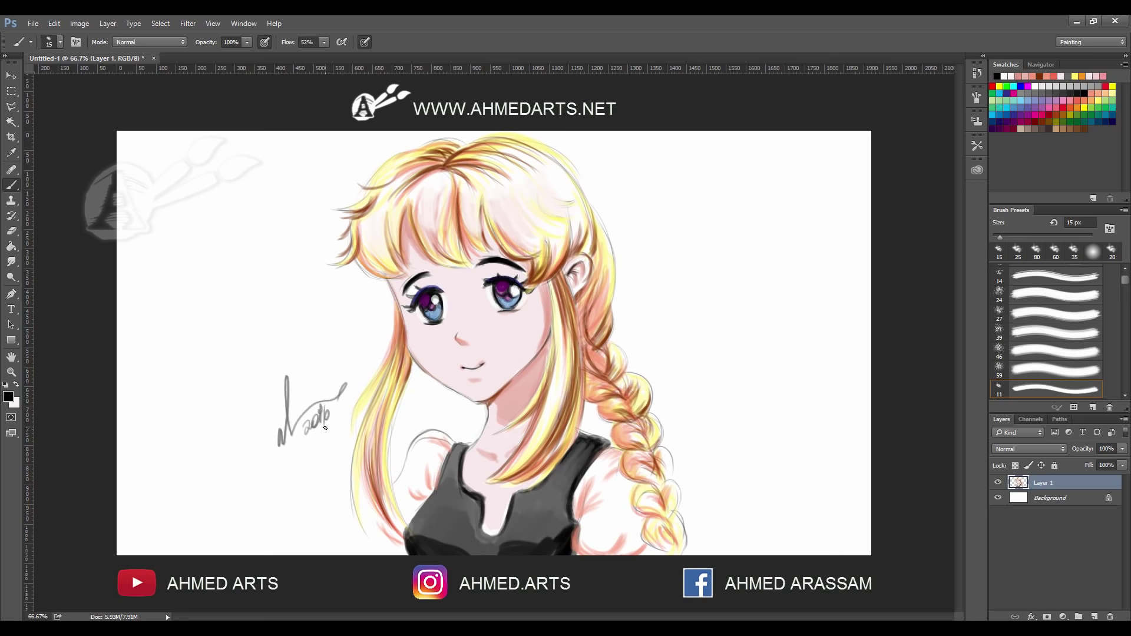